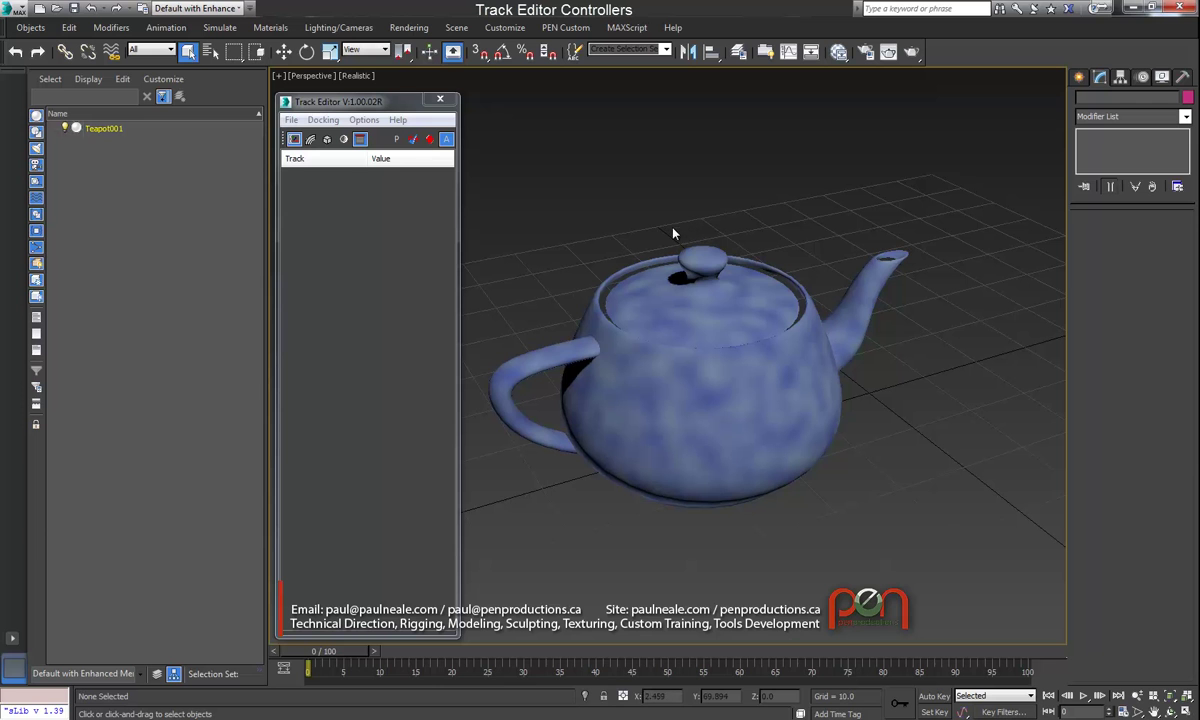
# Show the teapot's modifier properties in the Track Editor and set the TurboSmooth iterations to 2
pyautogui.click(697, 383)
pyautogui.keyDown('alt'); pyautogui.moveTo(592, 340); pyautogui.dragTo(615, 330, button='middle'); pyautogui.keyUp('alt')
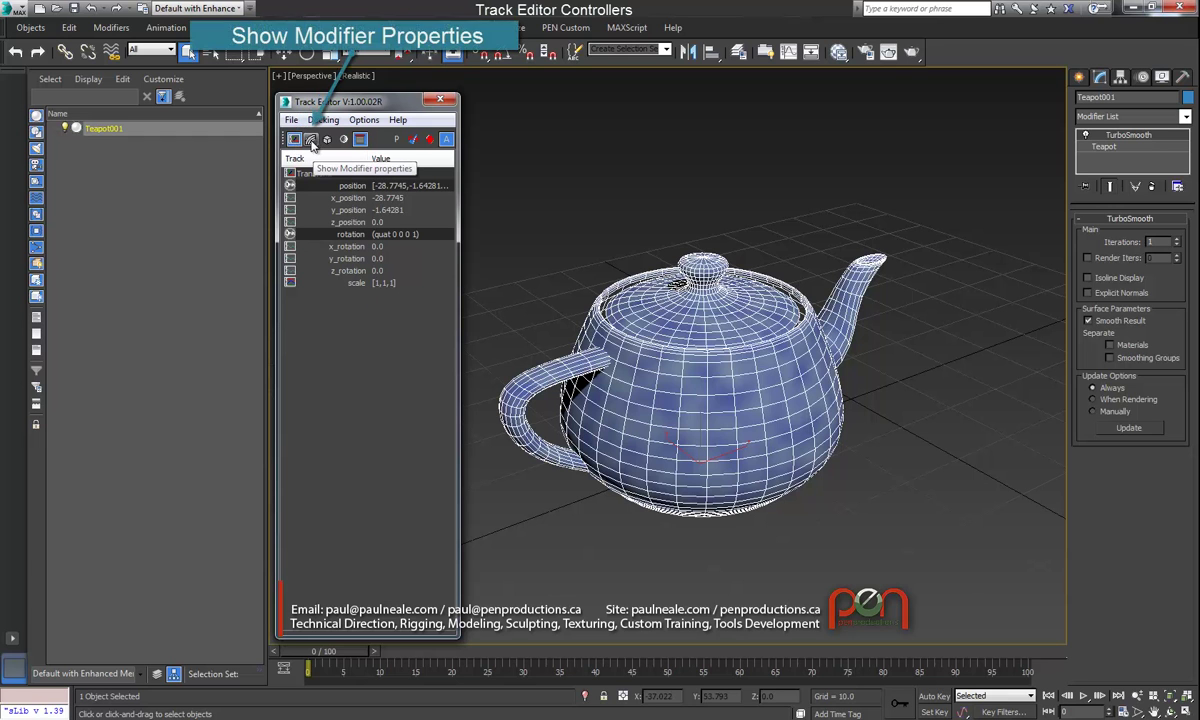
pyautogui.click(311, 141)
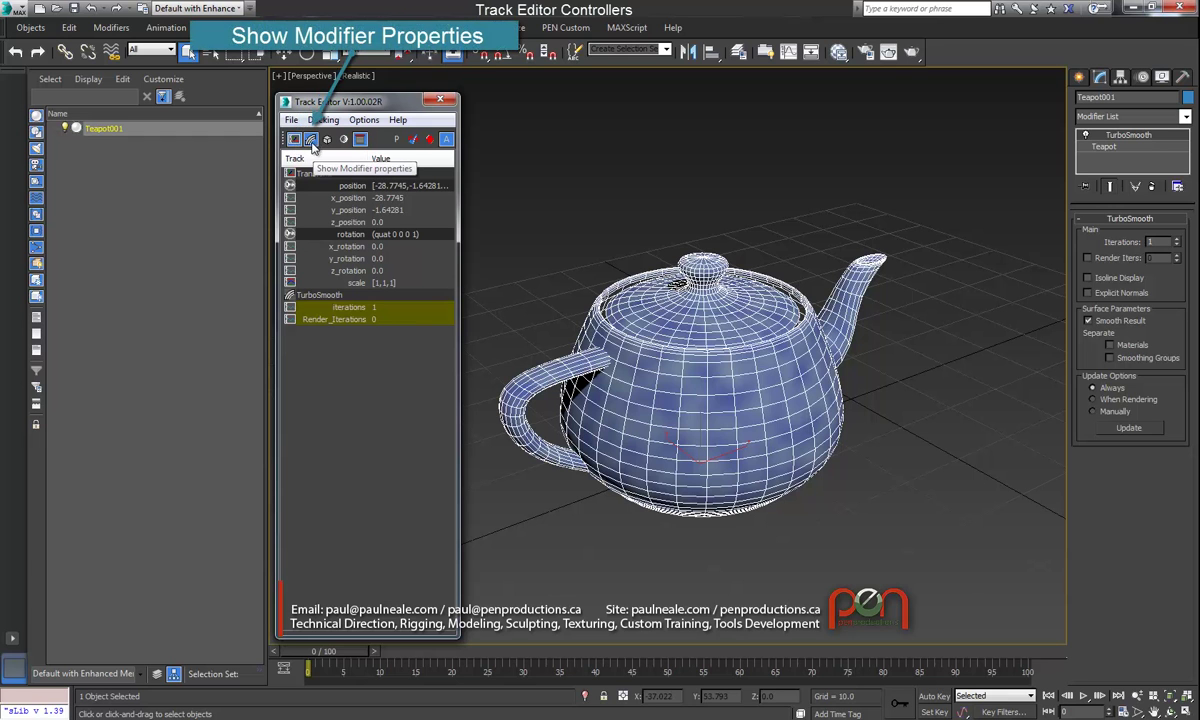
pyautogui.doubleClick(358, 310)
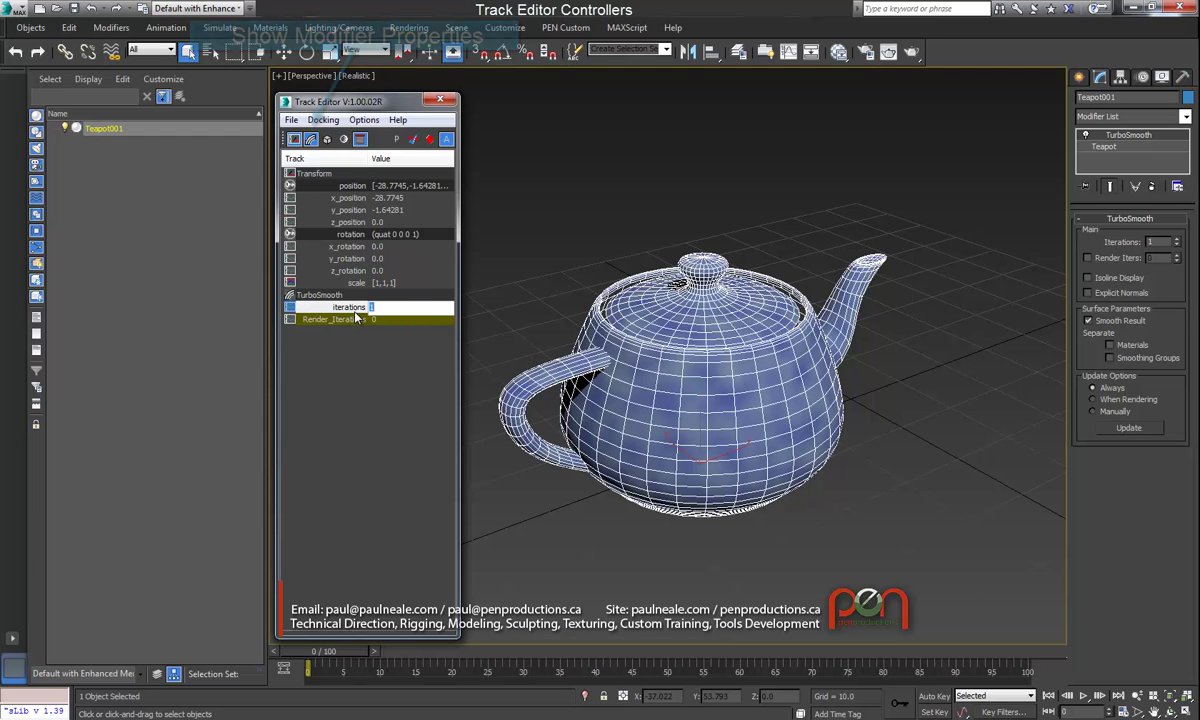
pyautogui.write('2')
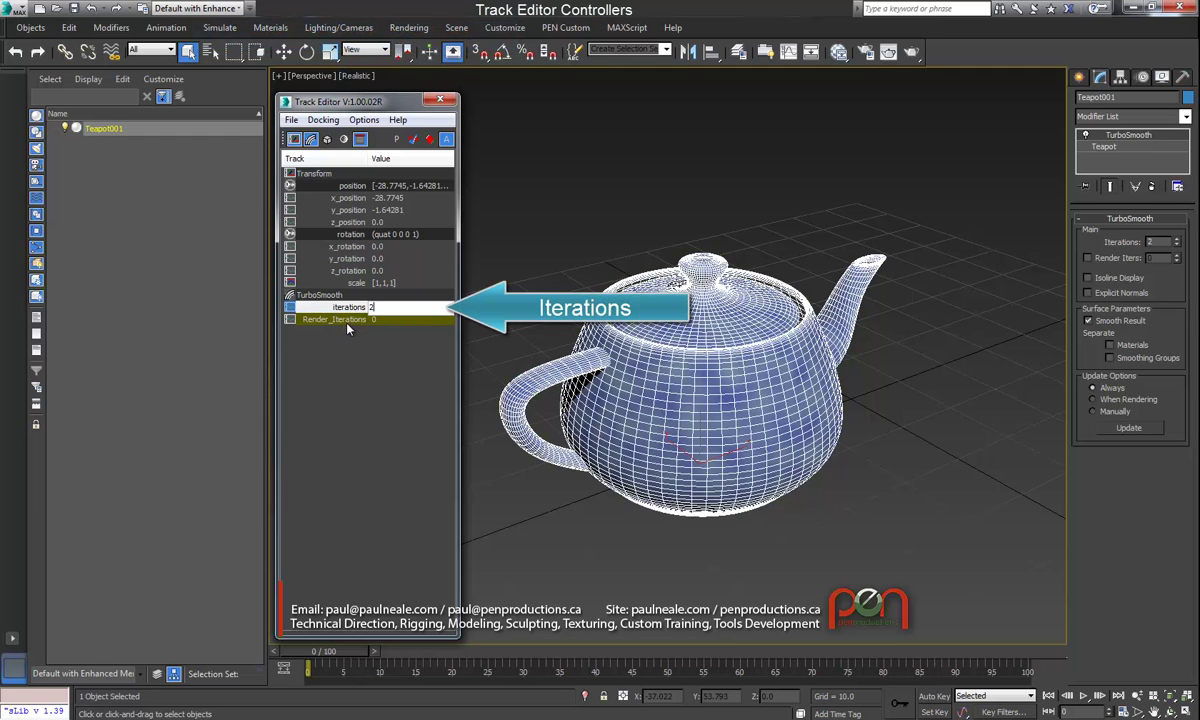
# Show the teapot's object properties and set its radius to 17.2066 and its segments to 3
pyautogui.click(328, 141)
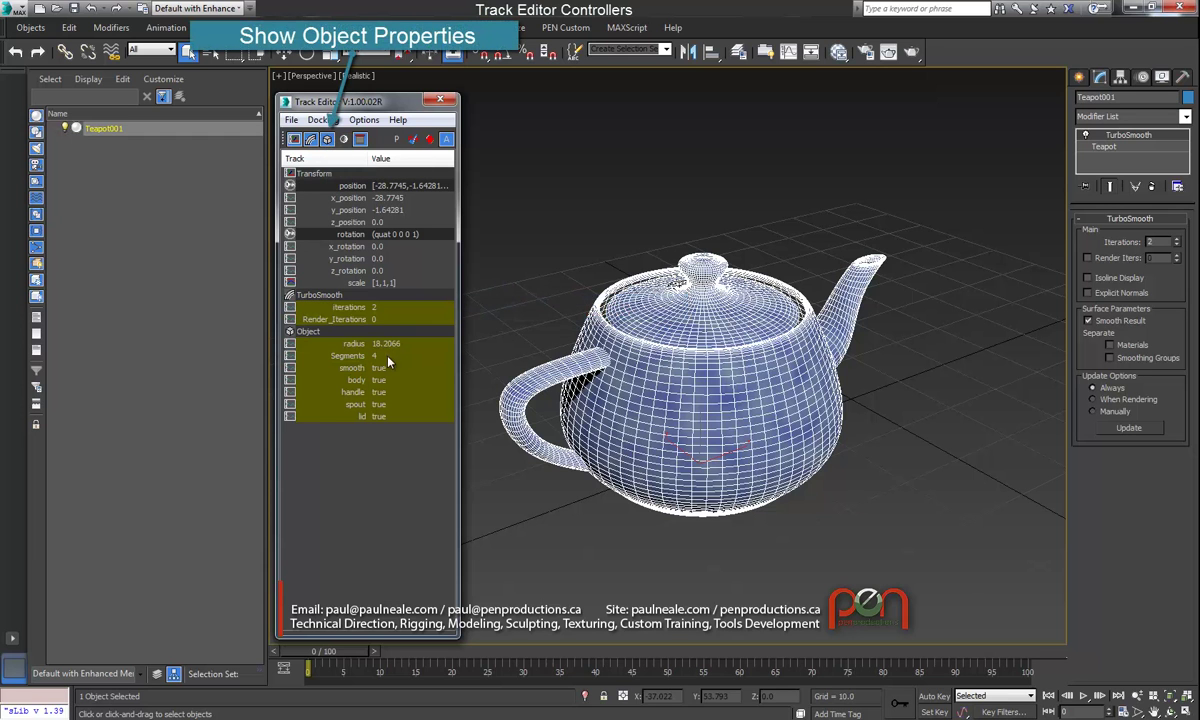
pyautogui.moveTo(353, 348)
pyautogui.mouseDown()
pyautogui.moveTo(339, 349)
pyautogui.moveTo(347, 362)
pyautogui.mouseUp()
pyautogui.click(348, 357)
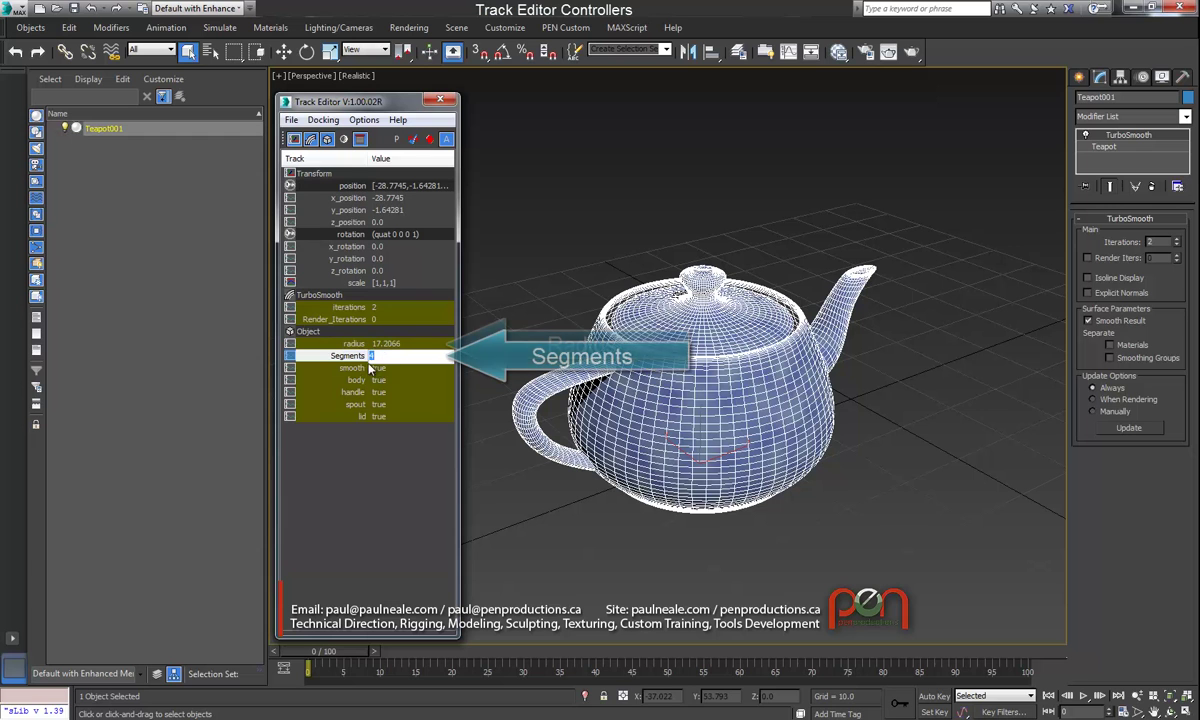
pyautogui.write('3')
pyautogui.press('Return')
# Show the teapot's material and map properties in the track list and look through them
pyautogui.click(343, 139)
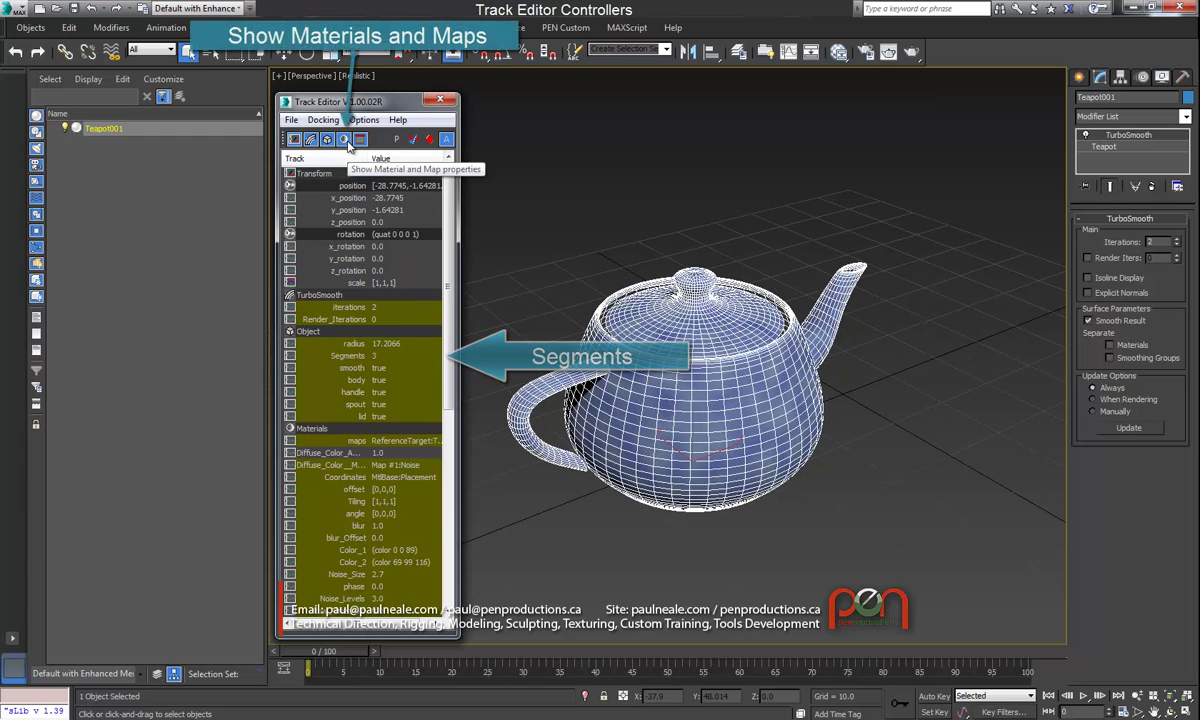
pyautogui.moveTo(449, 290); pyautogui.dragTo(454, 220)
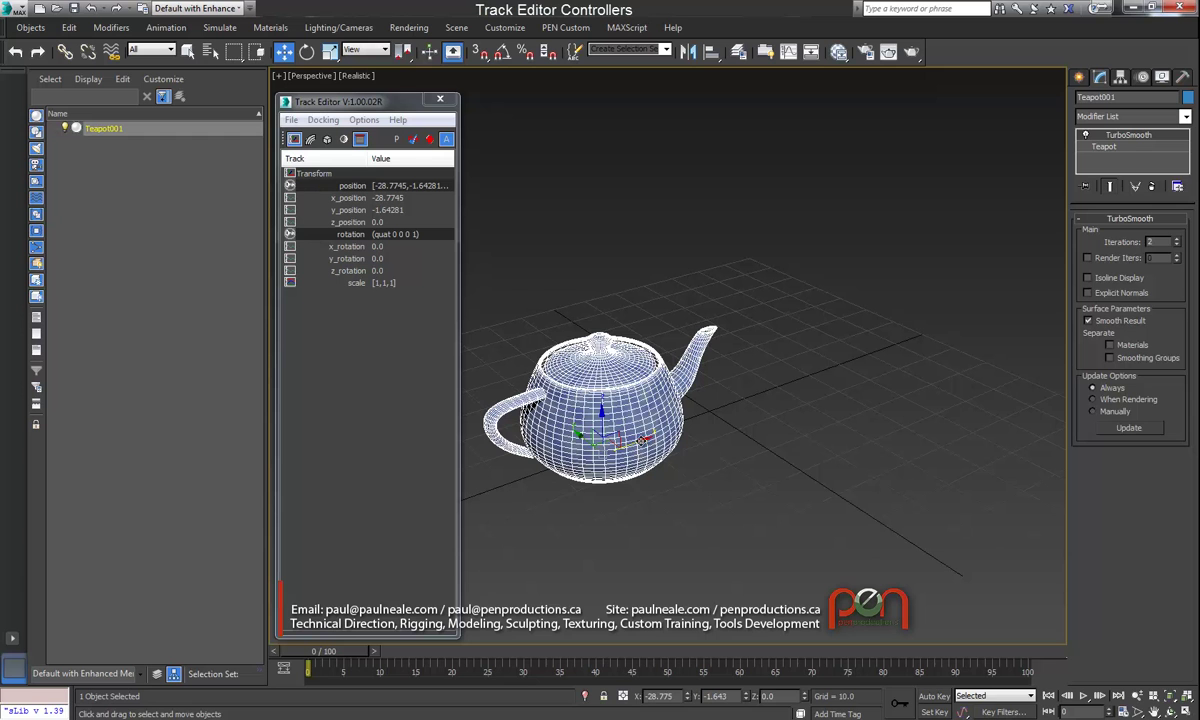
# Clone the teapot along the X axis into three evenly spaced copies
pyautogui.keyDown('shift'); pyautogui.moveTo(633, 441); pyautogui.dragTo(789, 389); pyautogui.keyUp('shift')
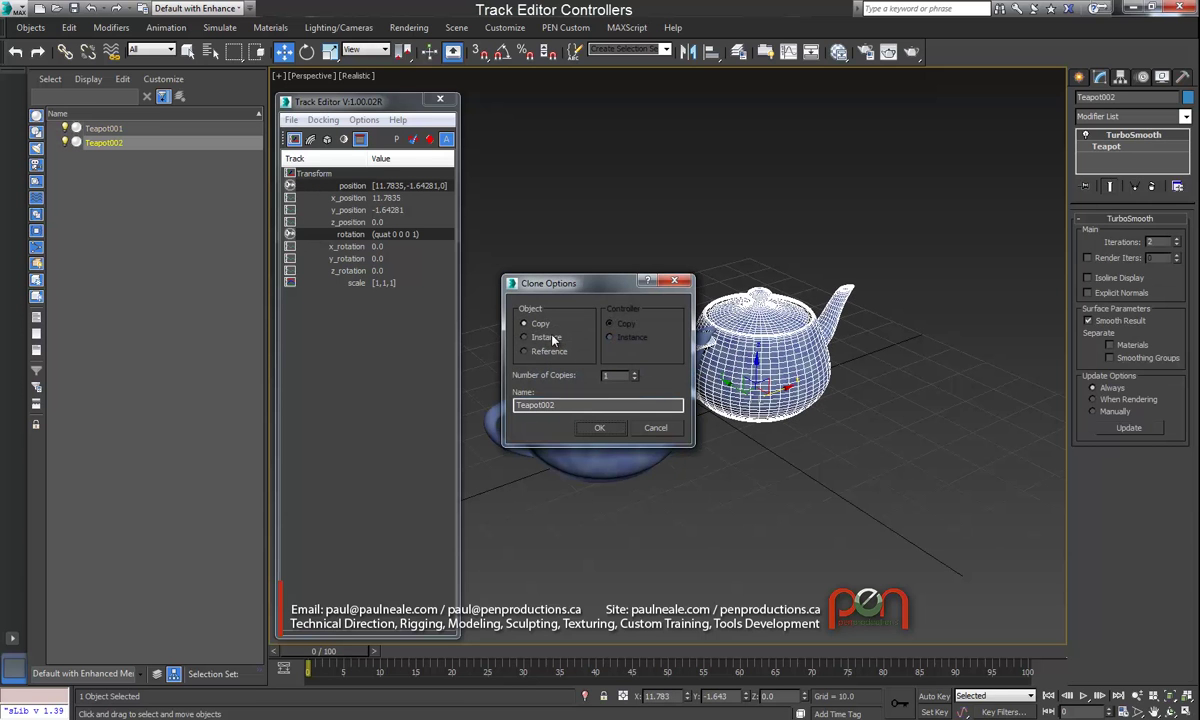
pyautogui.click(612, 432)
# Select all four teapots and freeze their transforms, accepting the new controller layer
pyautogui.moveTo(568, 216); pyautogui.dragTo(968, 519)
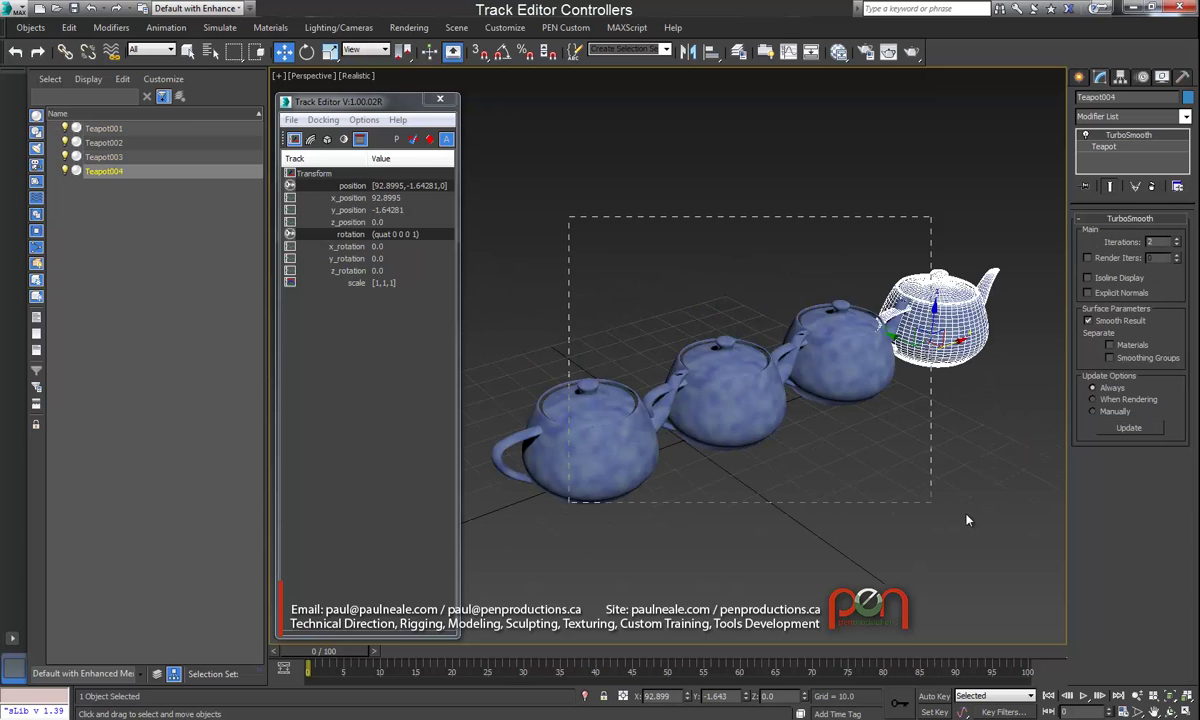
pyautogui.moveTo(830, 460); pyautogui.dragTo(860, 443, button='middle')
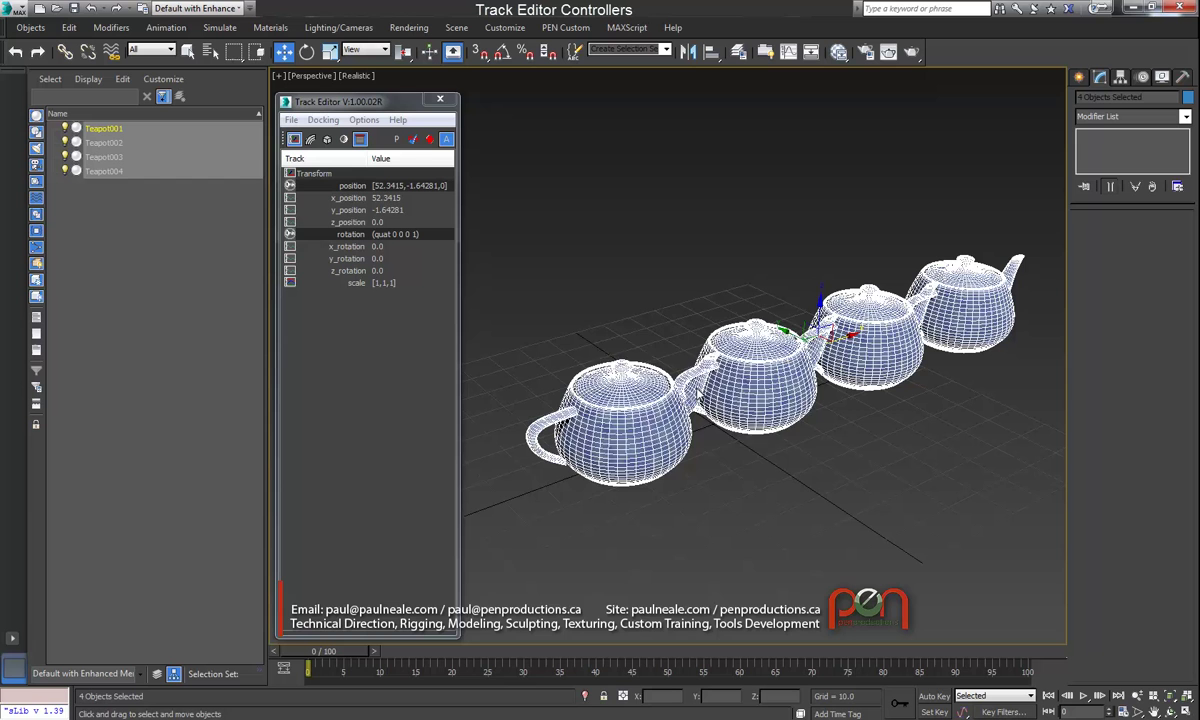
pyautogui.keyDown('alt'); pyautogui.rightClick(703, 393); pyautogui.keyUp('alt')
pyautogui.click(665, 343)
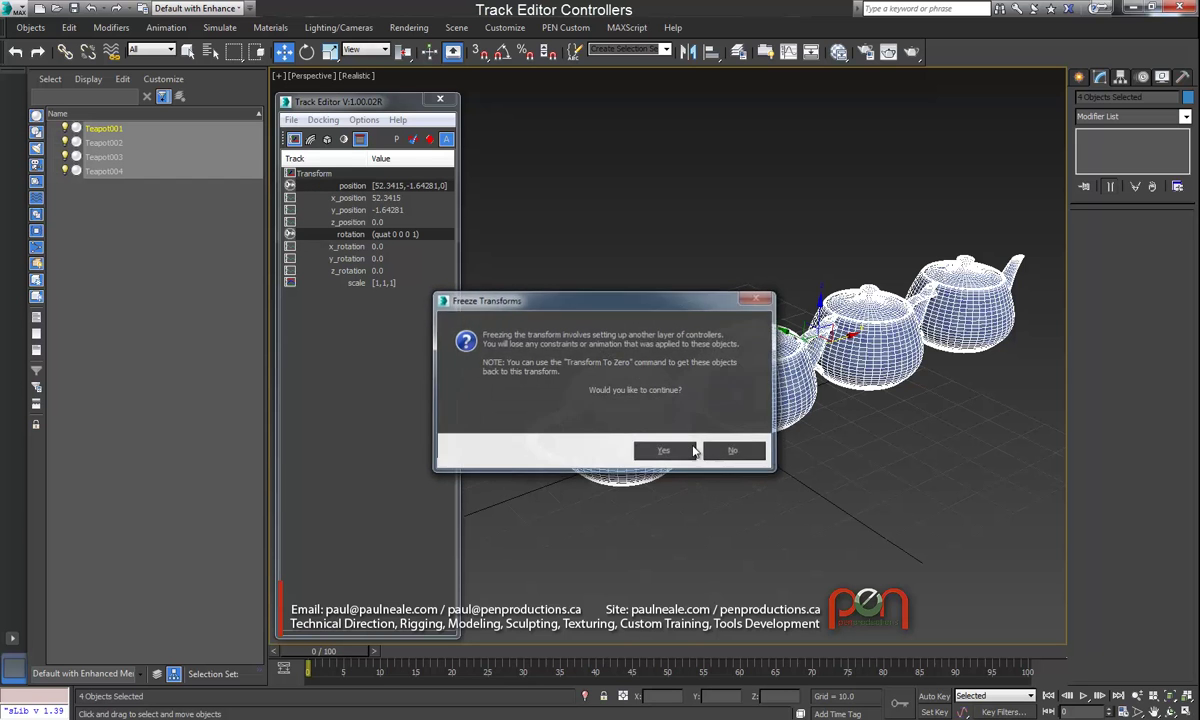
pyautogui.click(664, 450)
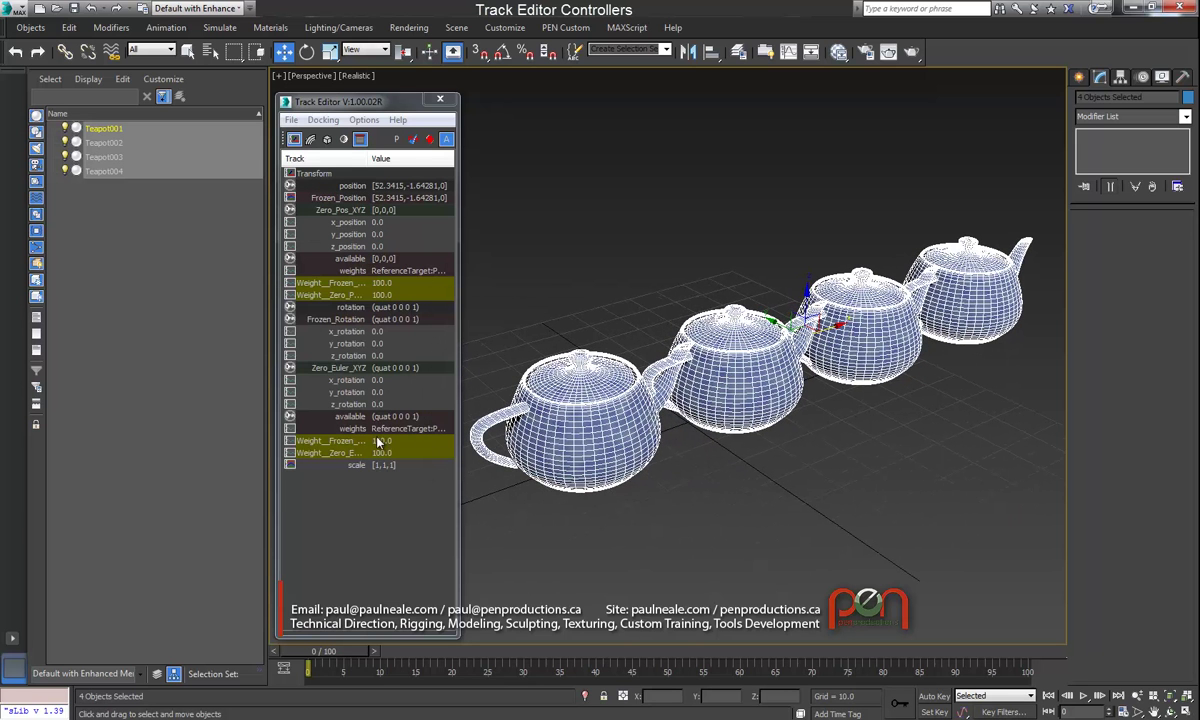
pyautogui.moveTo(674, 381)
pyautogui.keyDown('alt'); pyautogui.mouseDown(button='middle')
pyautogui.moveTo(704, 377)
pyautogui.moveTo(684, 381)
pyautogui.mouseUp(button='middle'); pyautogui.keyUp('alt')
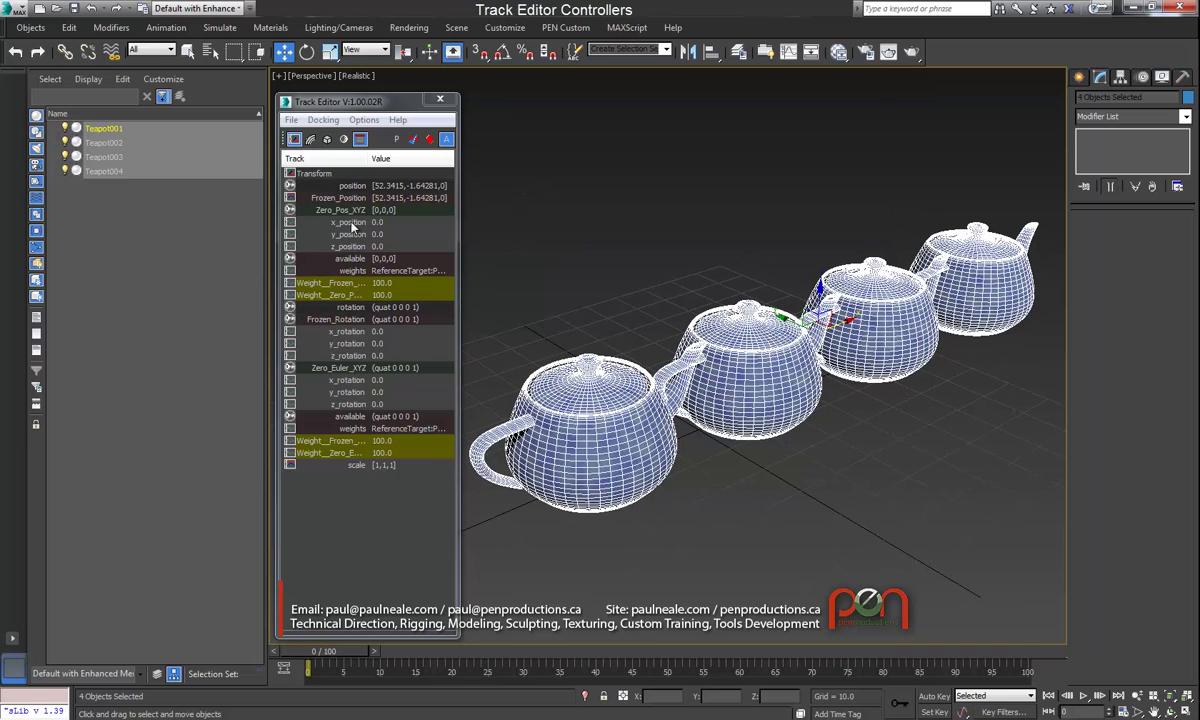
pyautogui.moveTo(349, 223); pyautogui.dragTo(404, 229)
pyautogui.rightClick(384, 215)
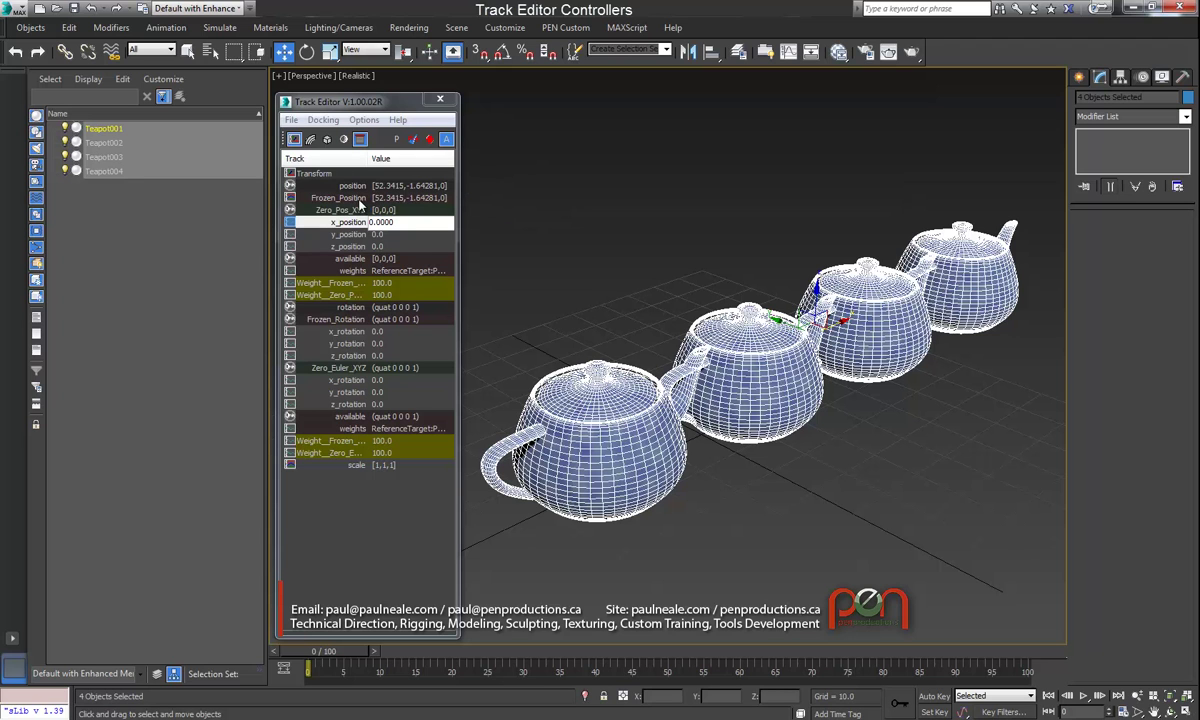
pyautogui.click(394, 455)
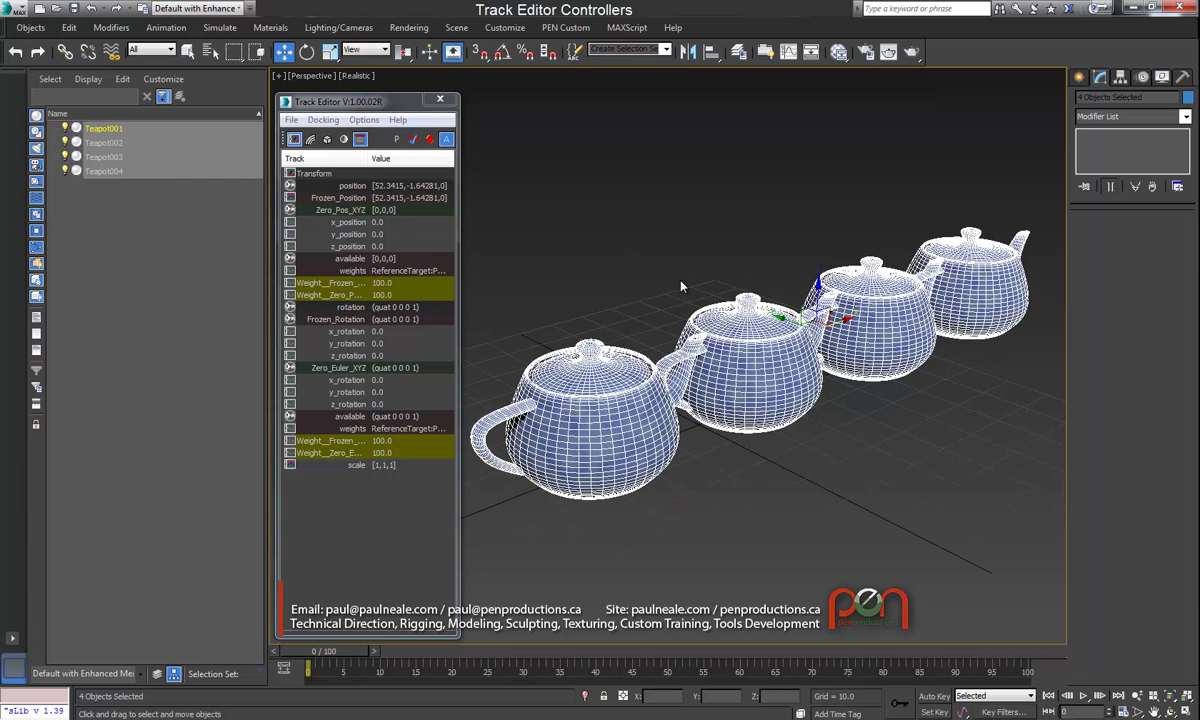
# Assign default controllers to the available position and rotation tracks of all four teapots
pyautogui.click(354, 262)
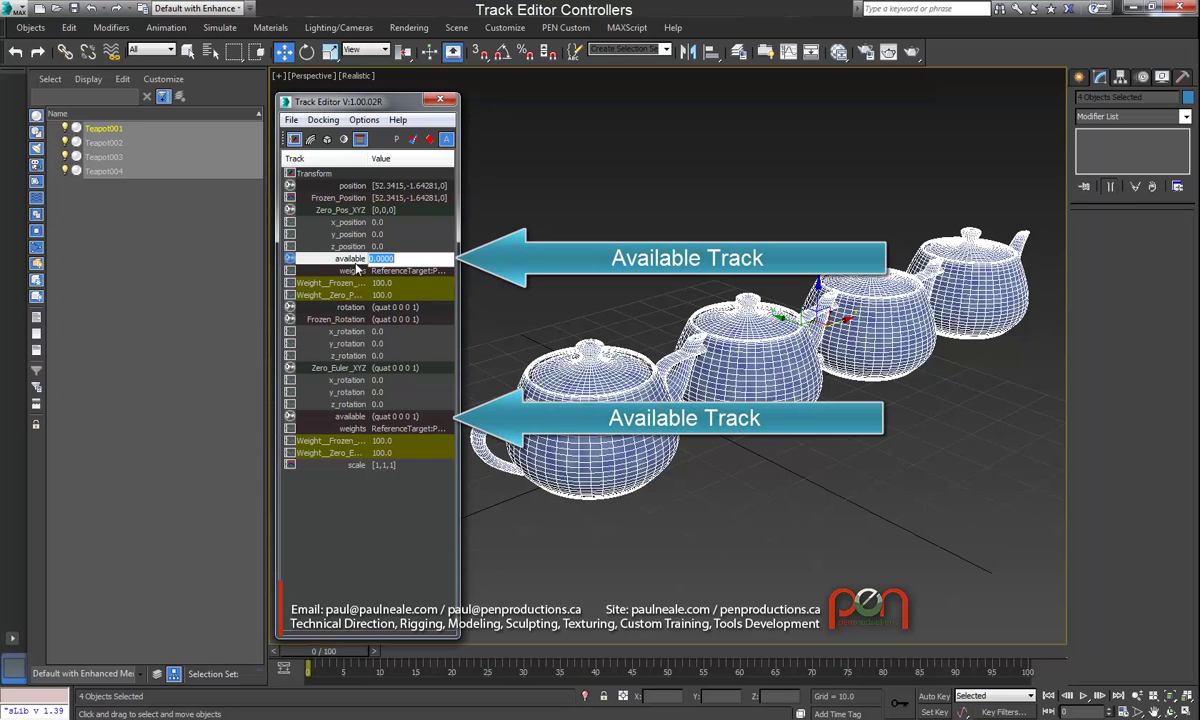
pyautogui.click(350, 416)
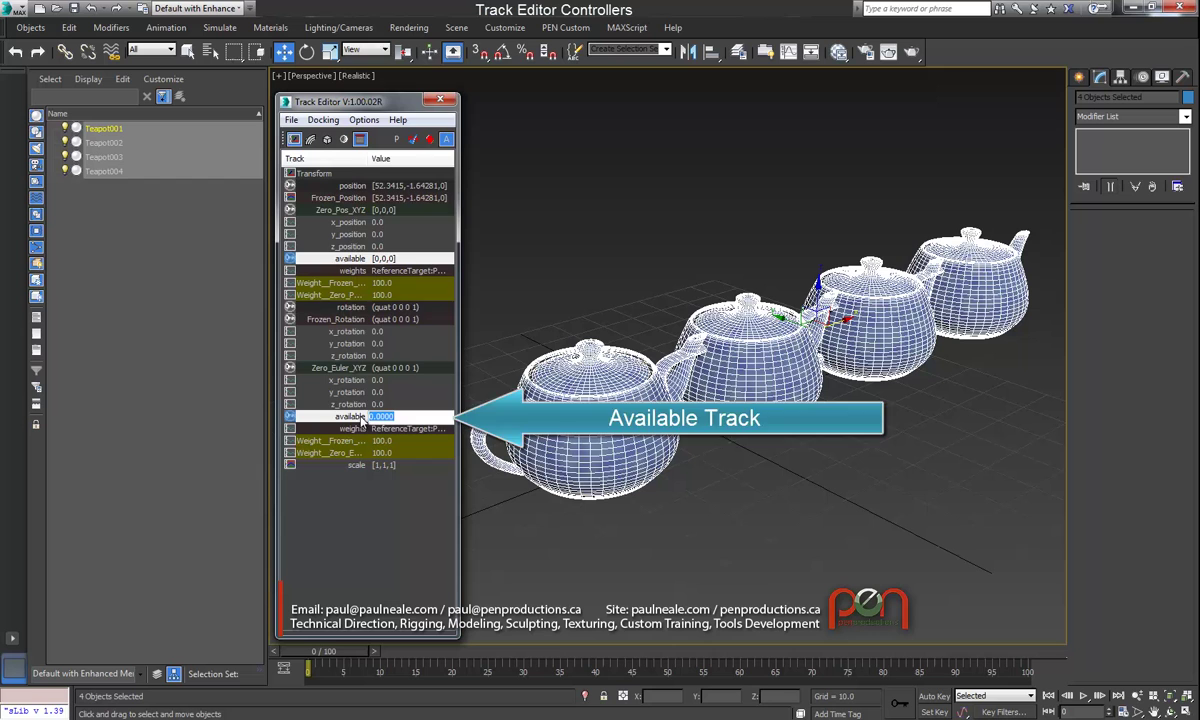
pyautogui.rightClick(355, 416)
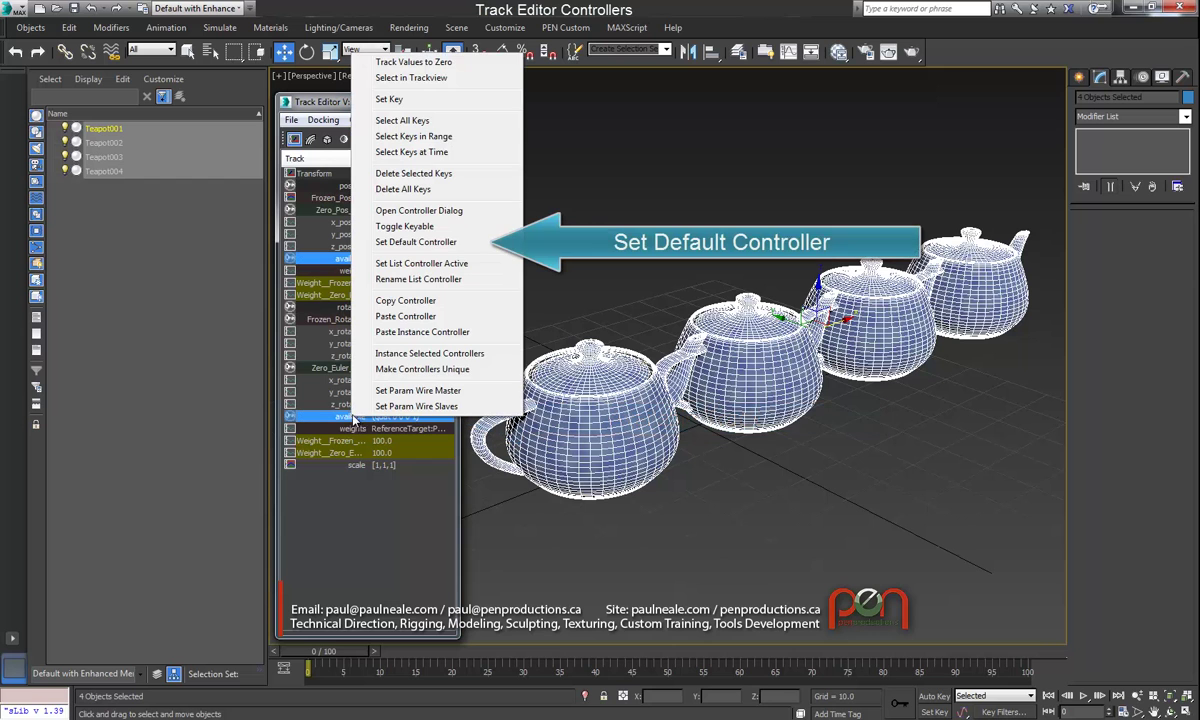
pyautogui.click(416, 243)
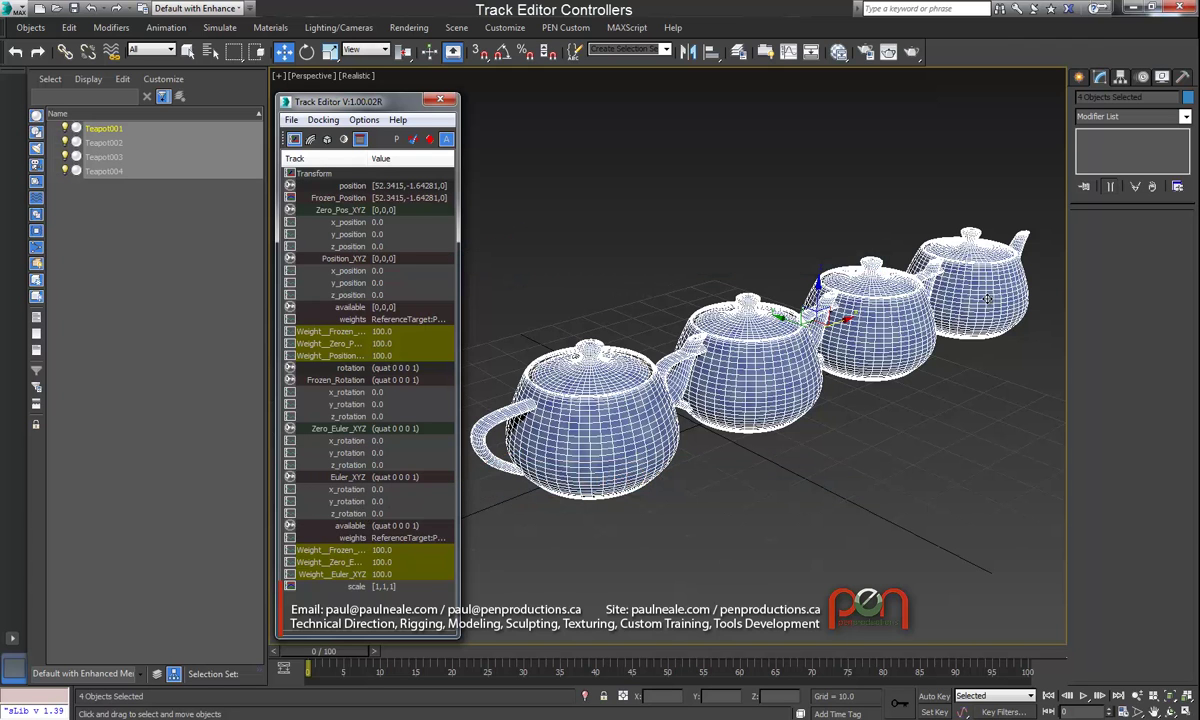
# Add another default controller layer on the remaining available position and rotation tracks
pyautogui.click(352, 308)
pyautogui.keyDown('ctrl'); pyautogui.click(355, 528); pyautogui.keyUp('ctrl')
pyautogui.rightClick(360, 526)
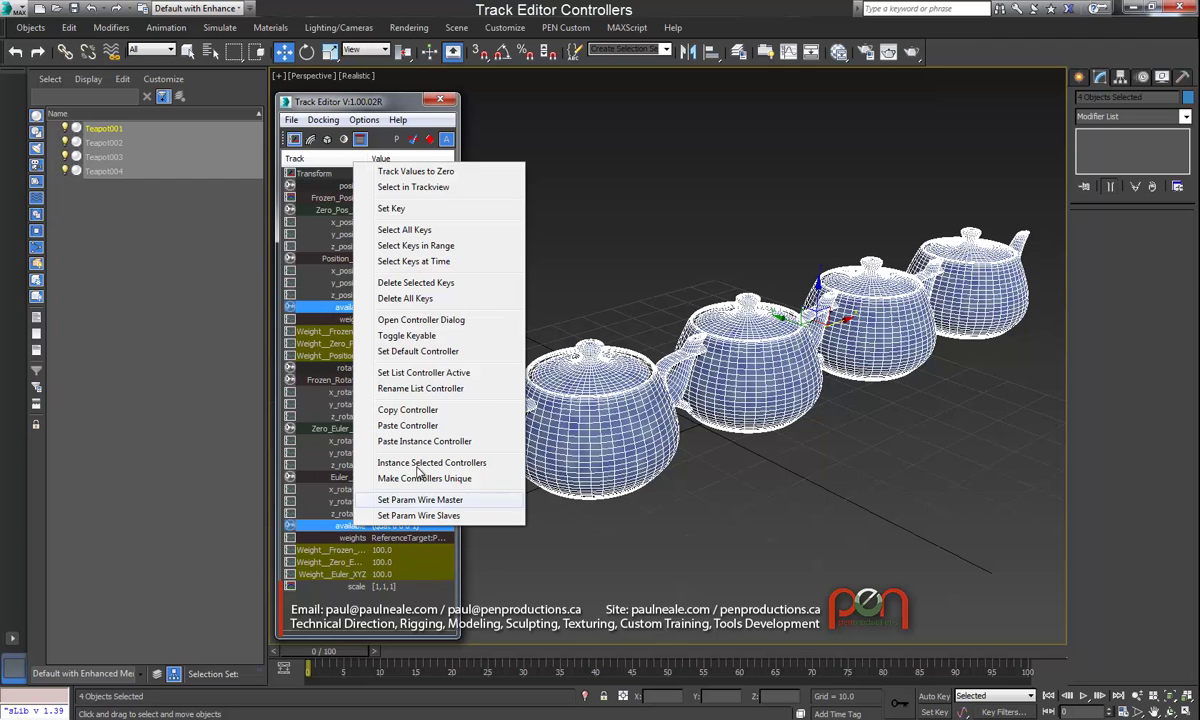
pyautogui.click(428, 352)
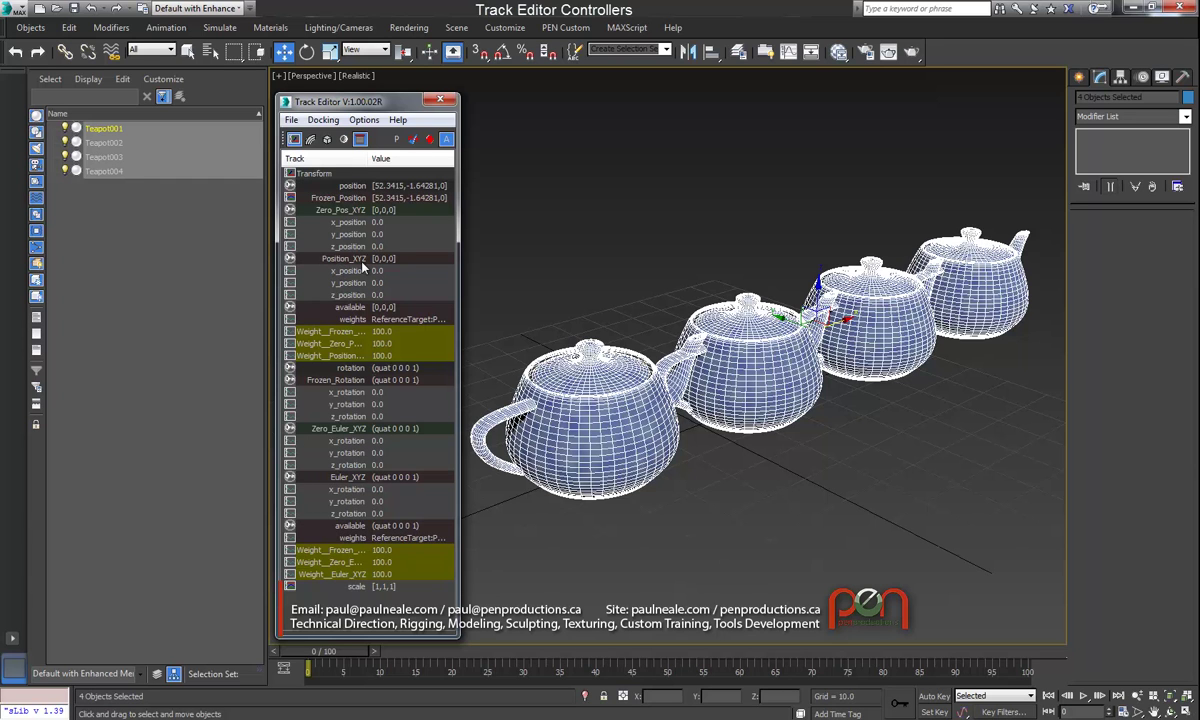
# Open the Dope Sheet for the first teapot beside the Track Editor and compare the same-named Position XYZ tracks in its position list
pyautogui.click(579, 373)
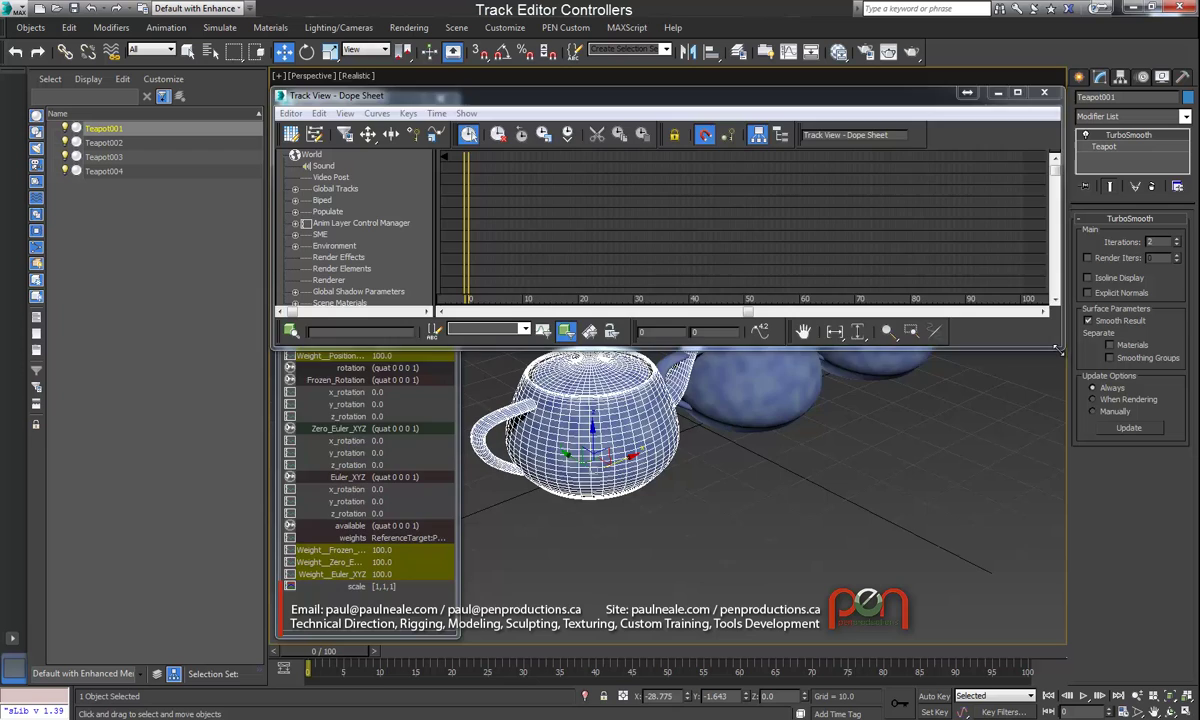
pyautogui.moveTo(1056, 348); pyautogui.dragTo(668, 580)
pyautogui.moveTo(460, 92); pyautogui.dragTo(848, 100)
pyautogui.moveTo(717, 440); pyautogui.dragTo(704, 391)
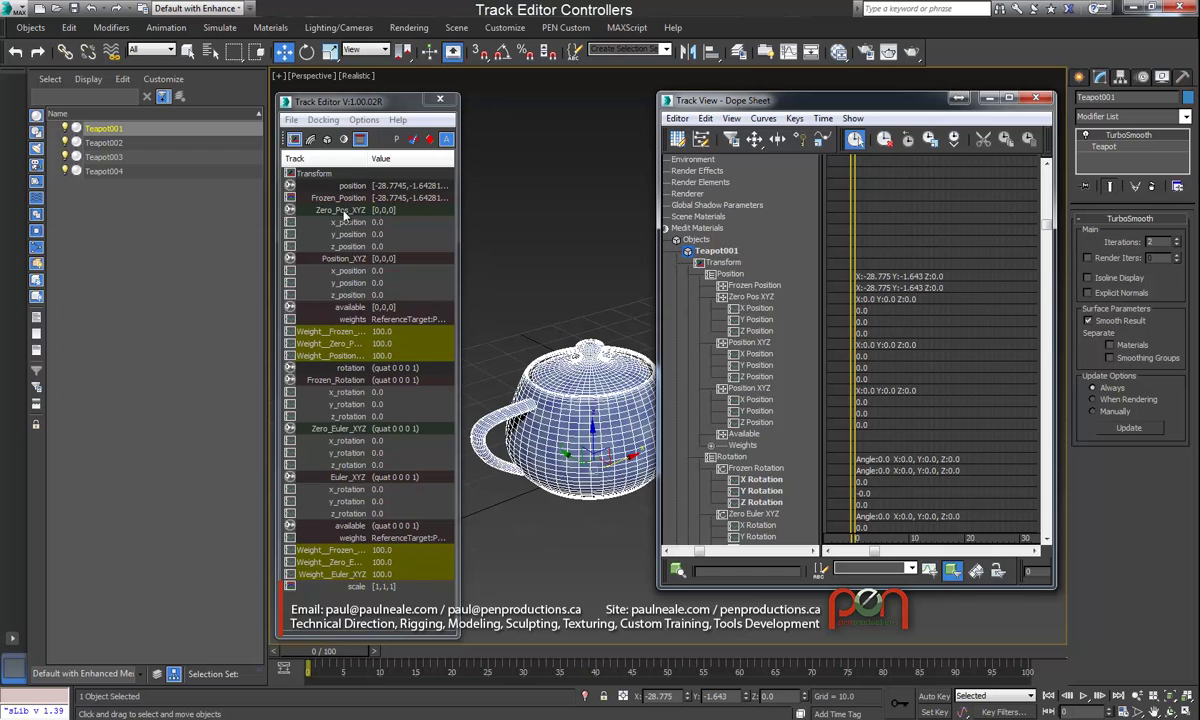
pyautogui.click(751, 345)
pyautogui.click(755, 390)
pyautogui.click(748, 343)
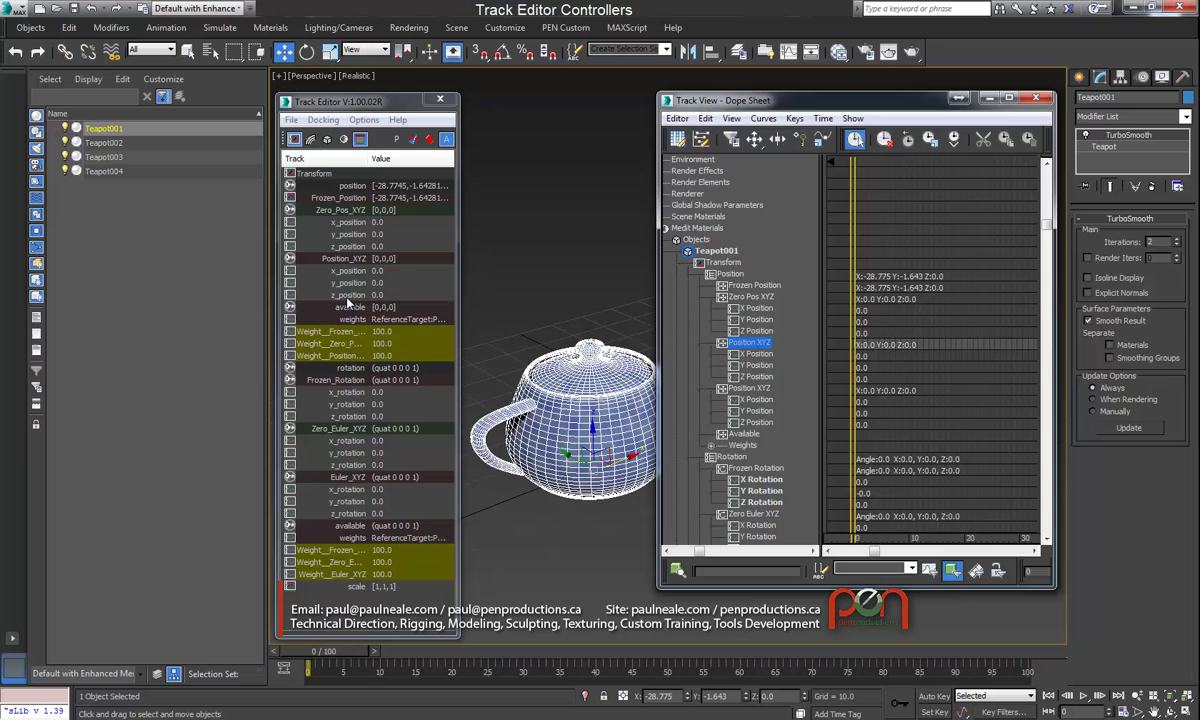
# Freeze the transforms of all four teapots again to reset their controller lists
pyautogui.rightClick(675, 337)
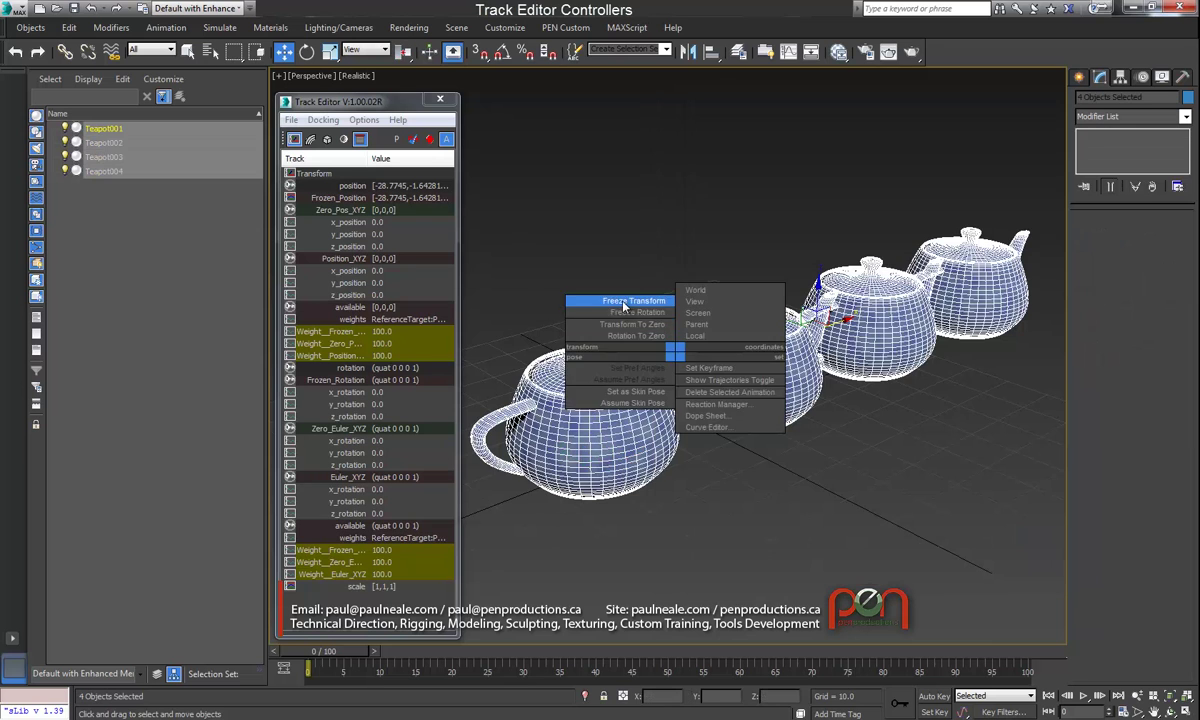
pyautogui.click(630, 300)
pyautogui.click(662, 450)
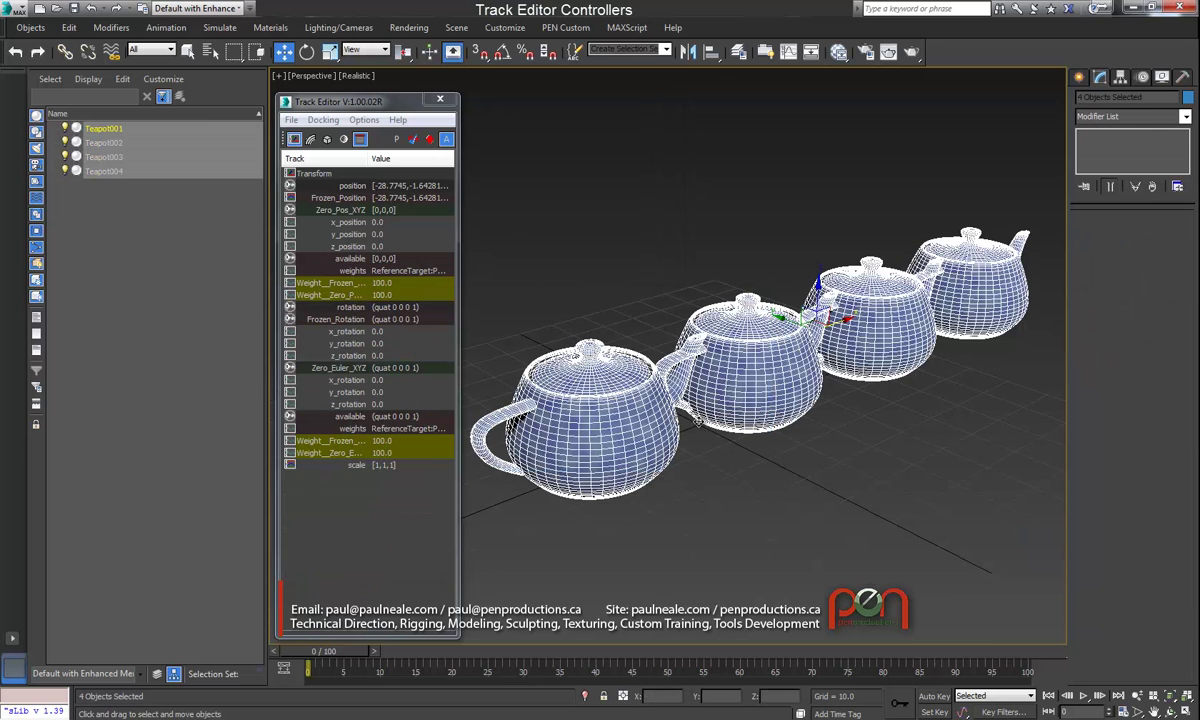
# Set the default controller on the available position and rotation tracks of the refrozen teapots
pyautogui.click(350, 417)
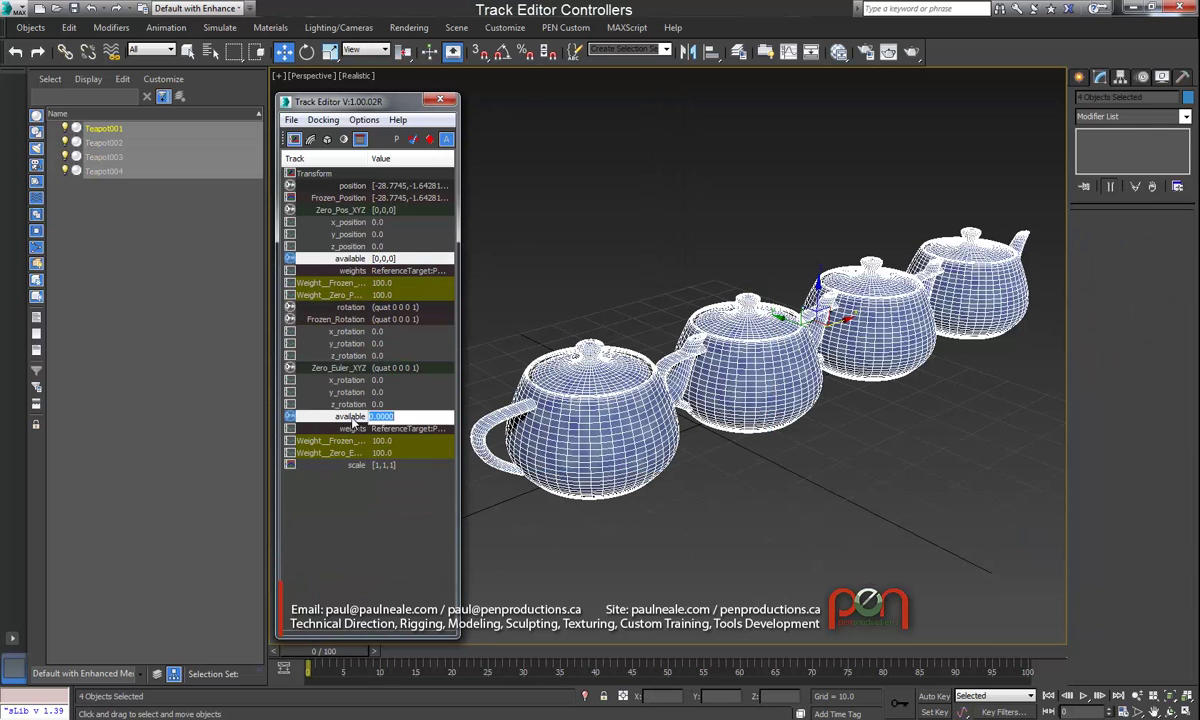
pyautogui.rightClick(352, 420)
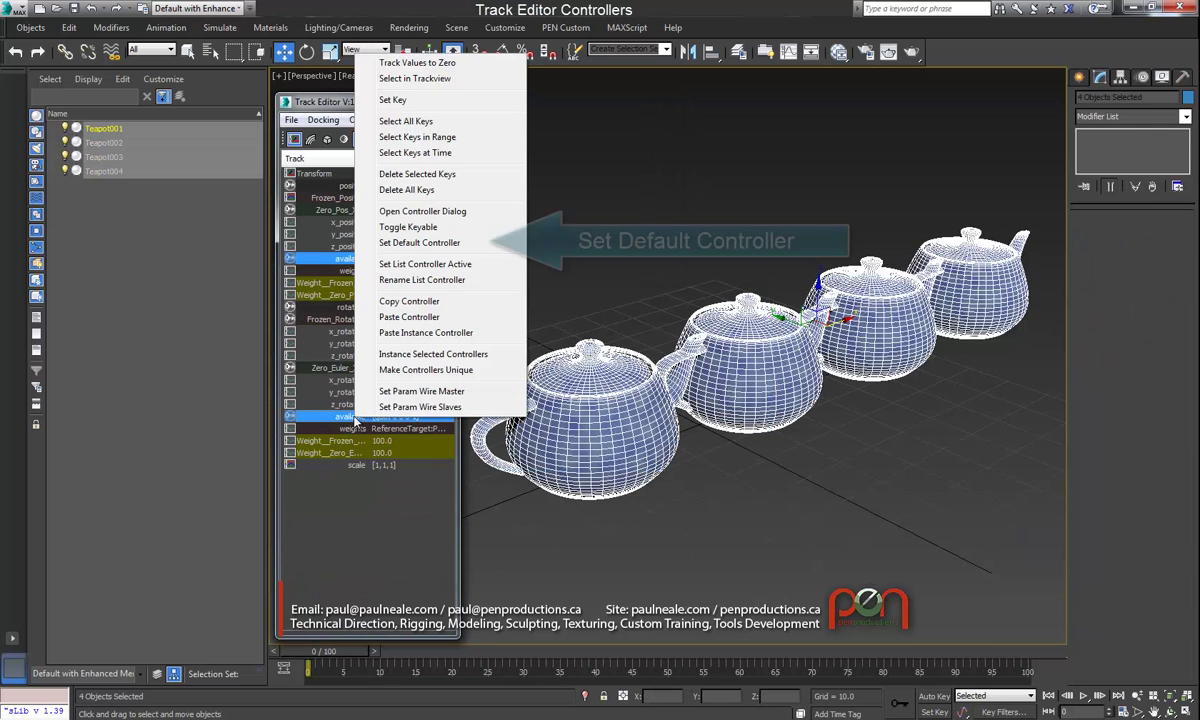
pyautogui.click(422, 245)
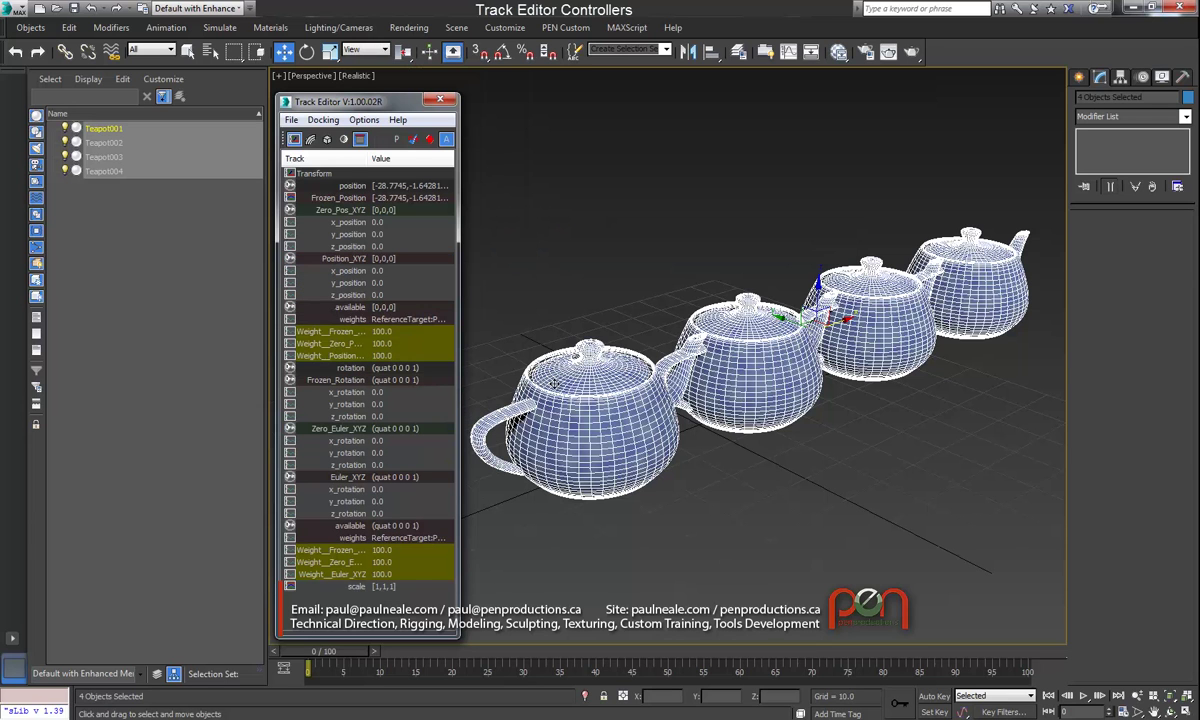
# Rename the Position_XYZ and Euler_XYZ list controllers of all four teapots as Layer 1
pyautogui.click(325, 257)
pyautogui.click(346, 478)
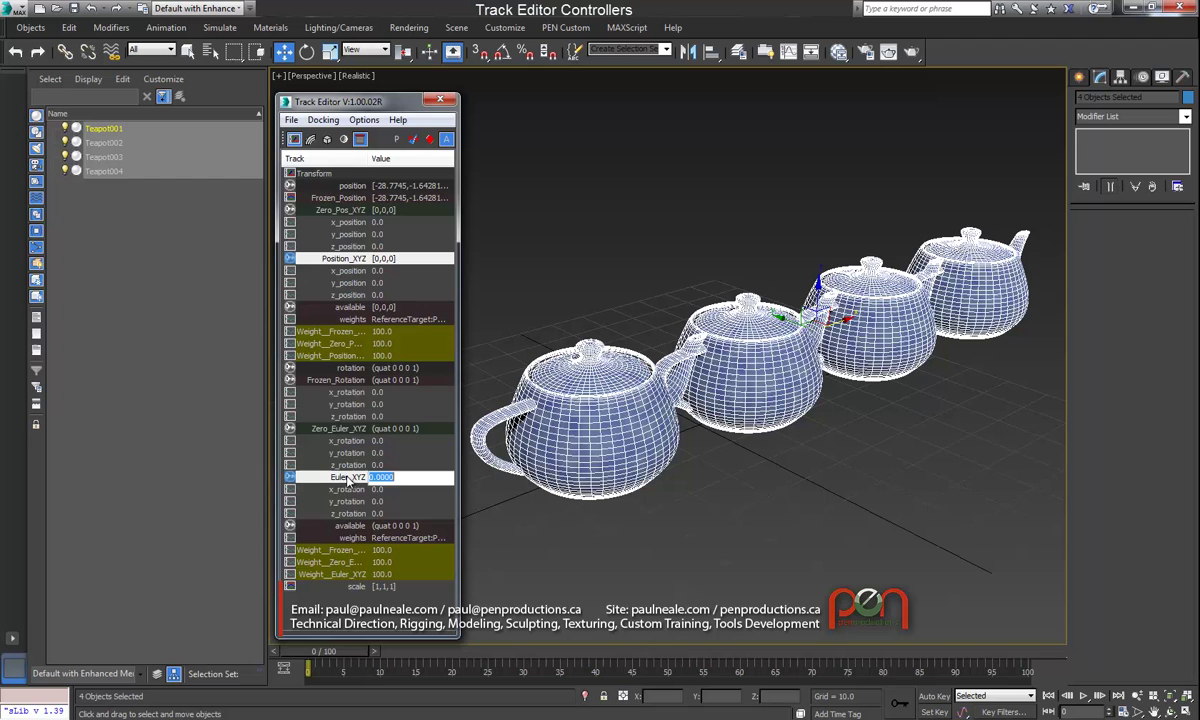
pyautogui.rightClick(348, 479)
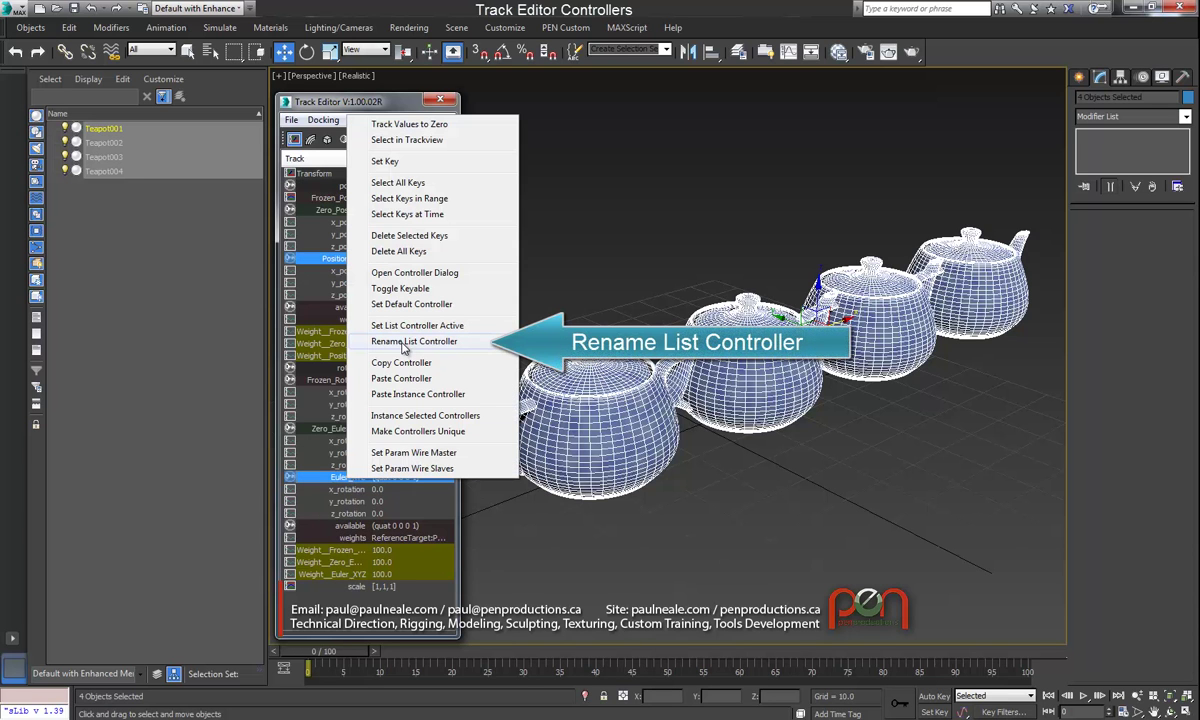
pyautogui.click(405, 342)
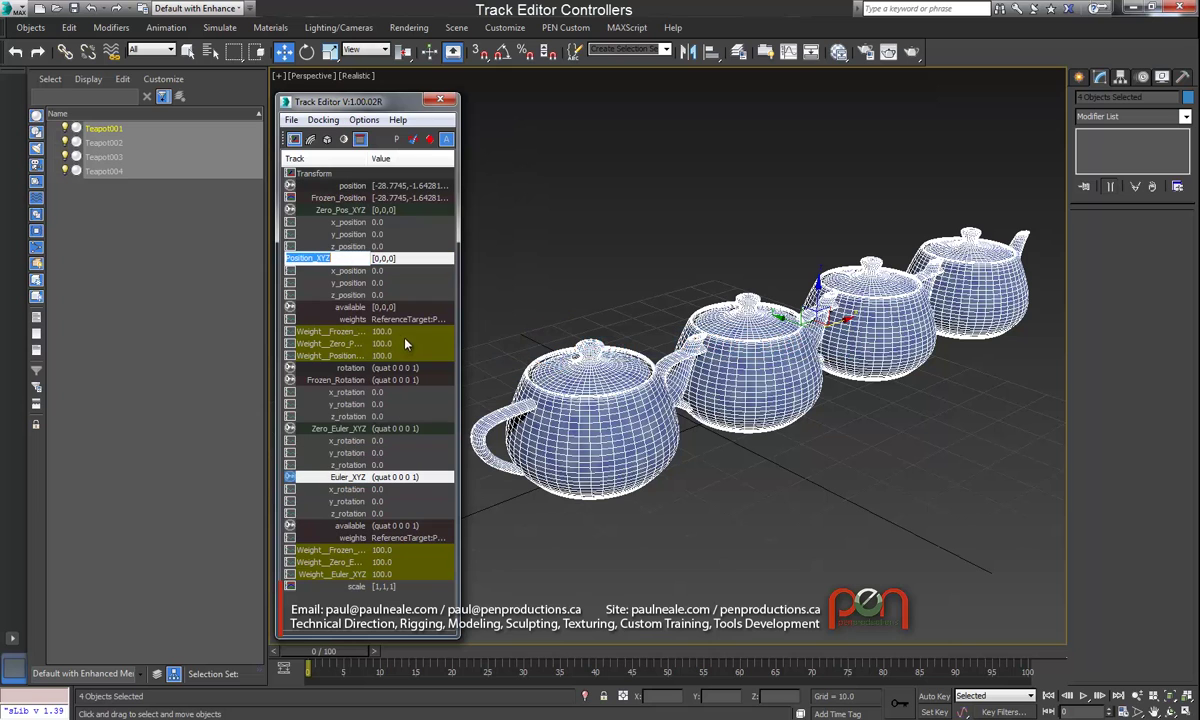
pyautogui.write('Layer')
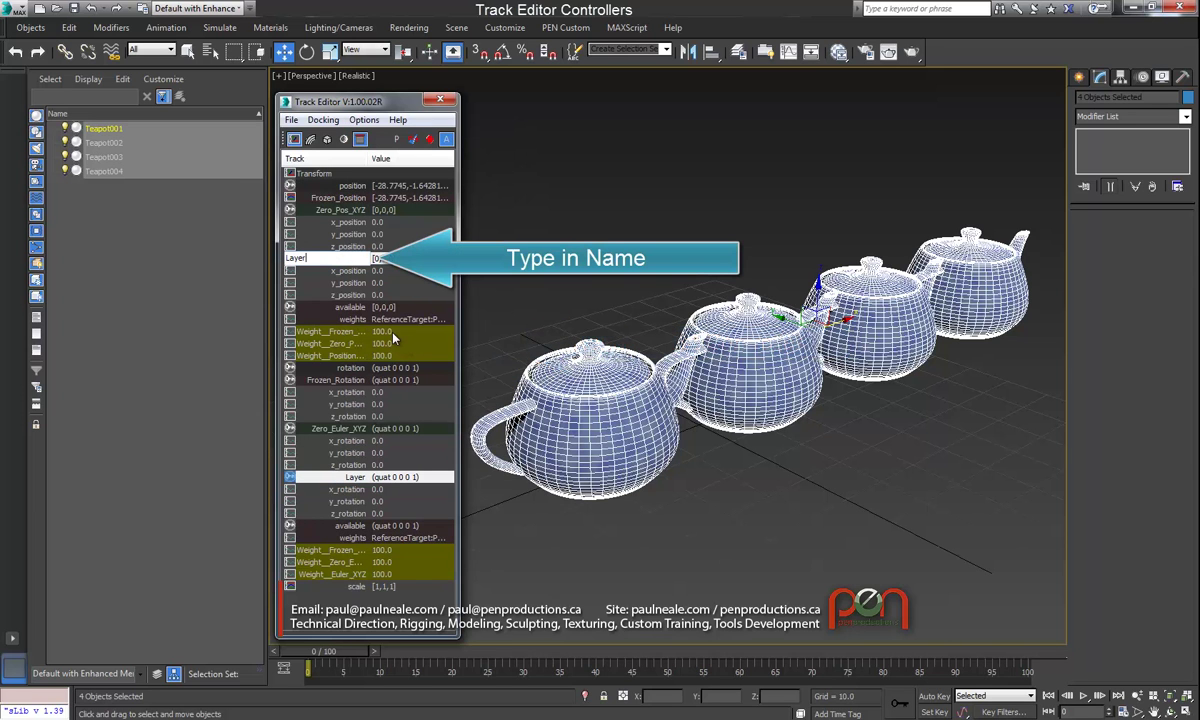
pyautogui.write(' 1')
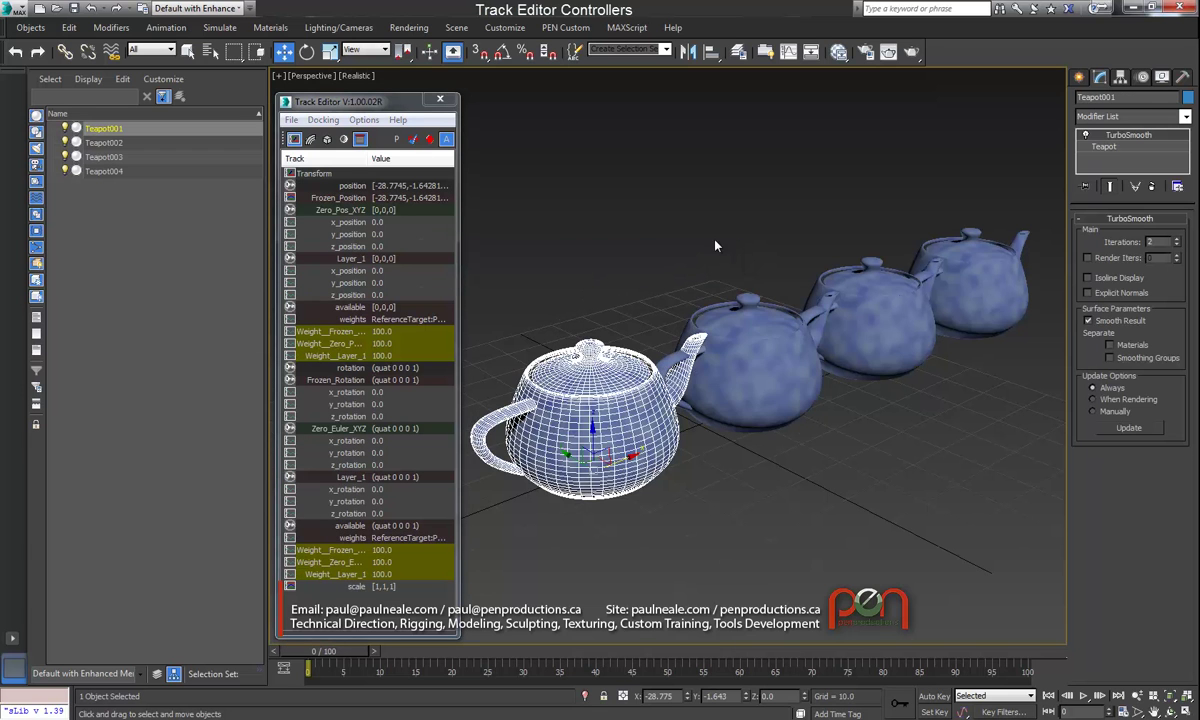
# Inspect the renamed layer tracks on the second, third and fourth teapots individually
pyautogui.click(752, 319)
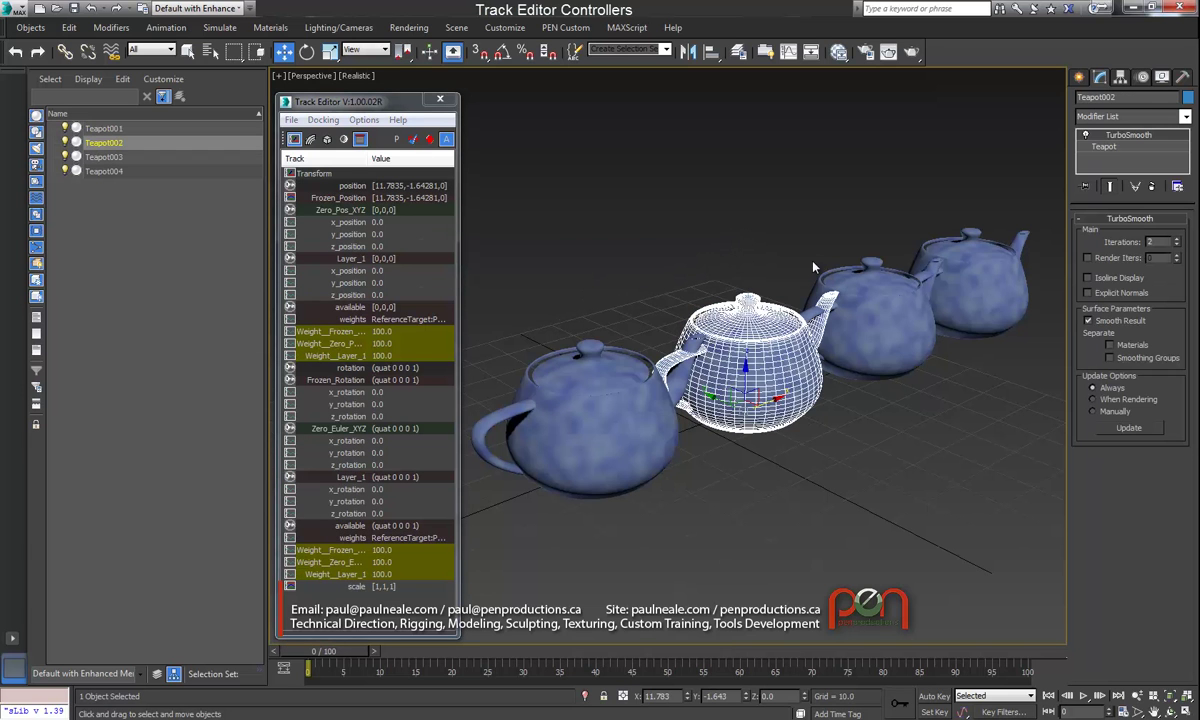
pyautogui.click(876, 295)
pyautogui.click(972, 285)
# Set the default controller on the available position and rotation tracks of all four teapots
pyautogui.moveTo(549, 178); pyautogui.dragTo(849, 407)
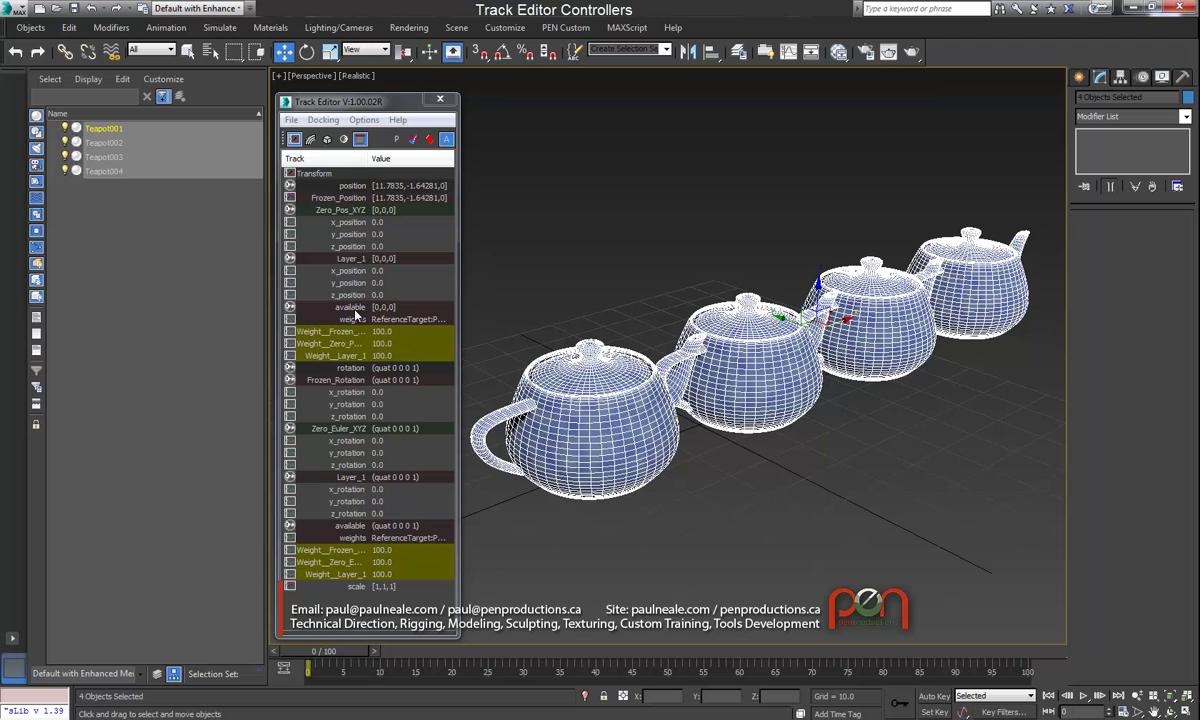
pyautogui.click(350, 307)
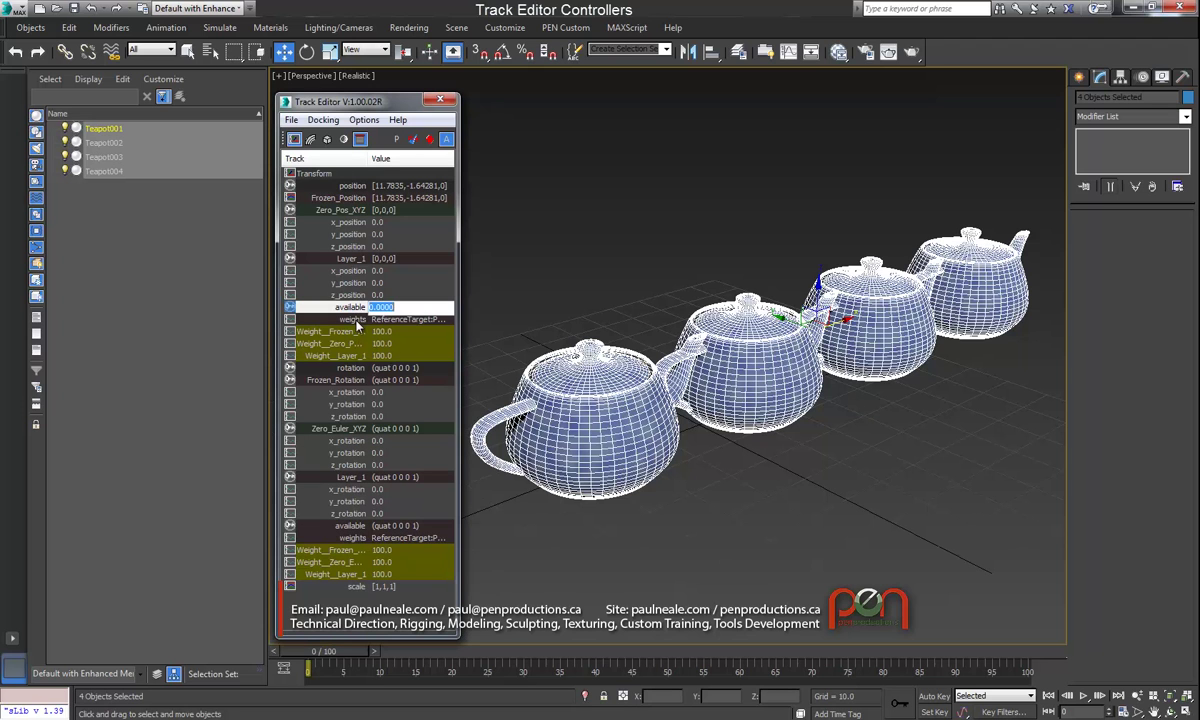
pyautogui.click(352, 526)
pyautogui.rightClick(355, 531)
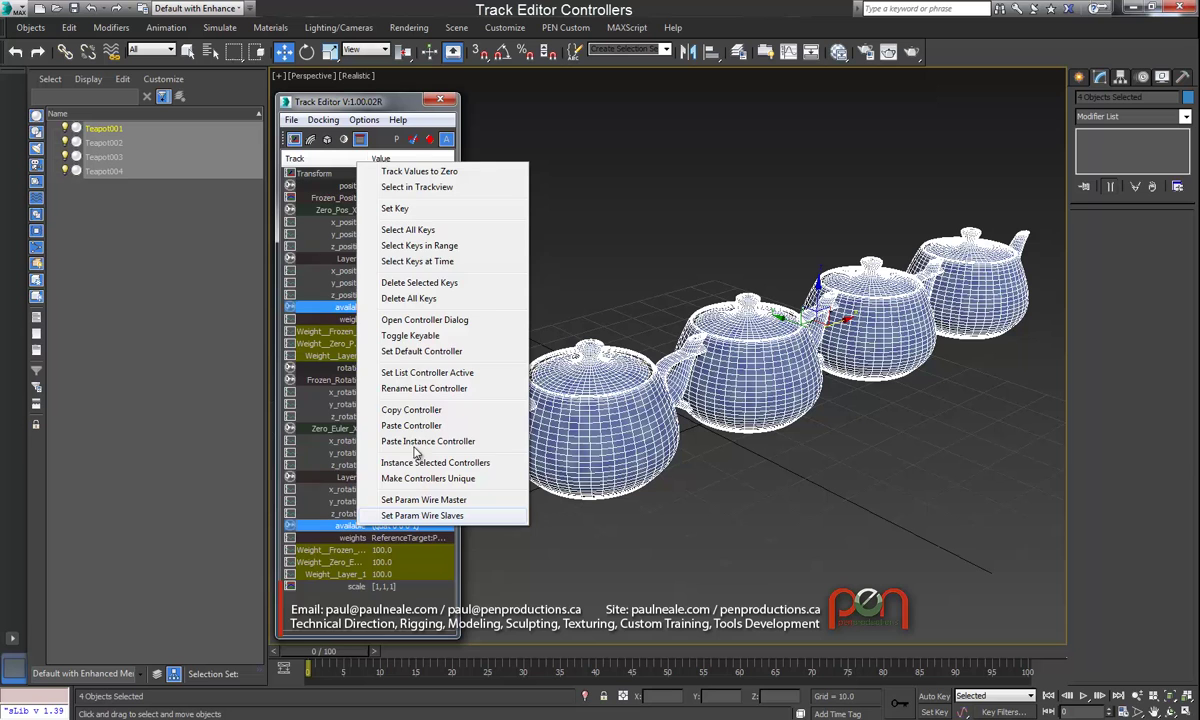
pyautogui.click(402, 348)
# Rename the newly added Position_XYZ and Euler_XYZ list controllers of all four teapots as Layer 2
pyautogui.scroll(-3, 427, 418)
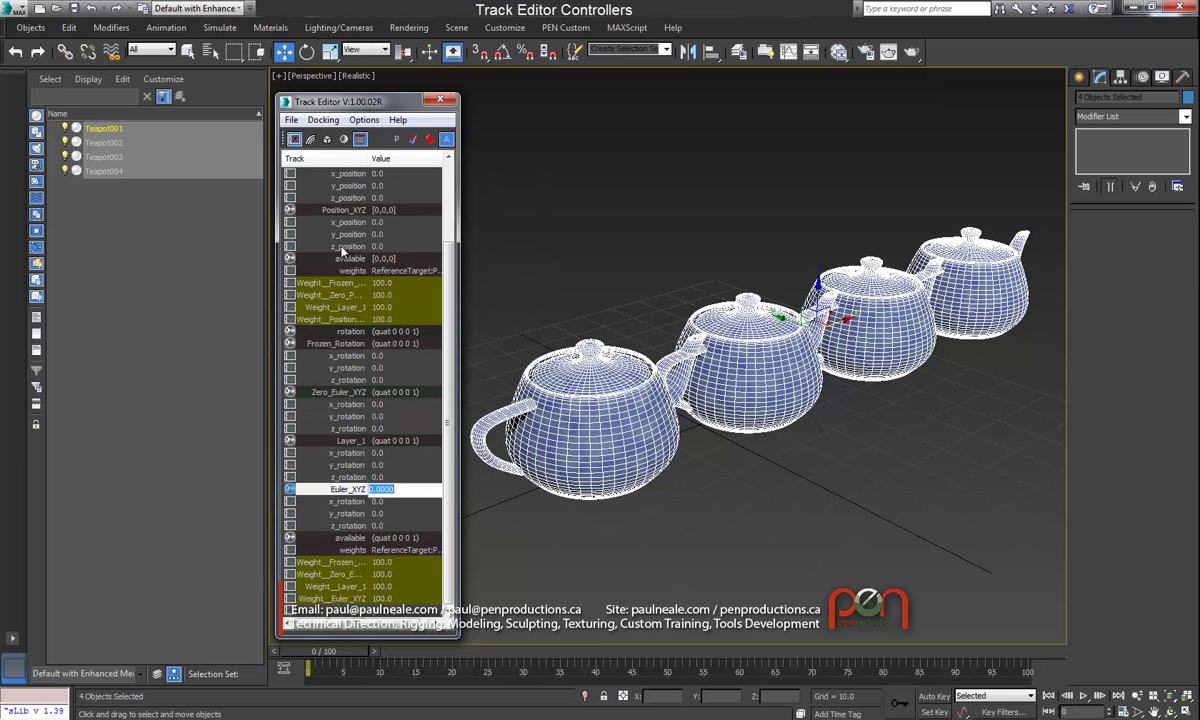
pyautogui.click(346, 210)
pyautogui.rightClick(346, 214)
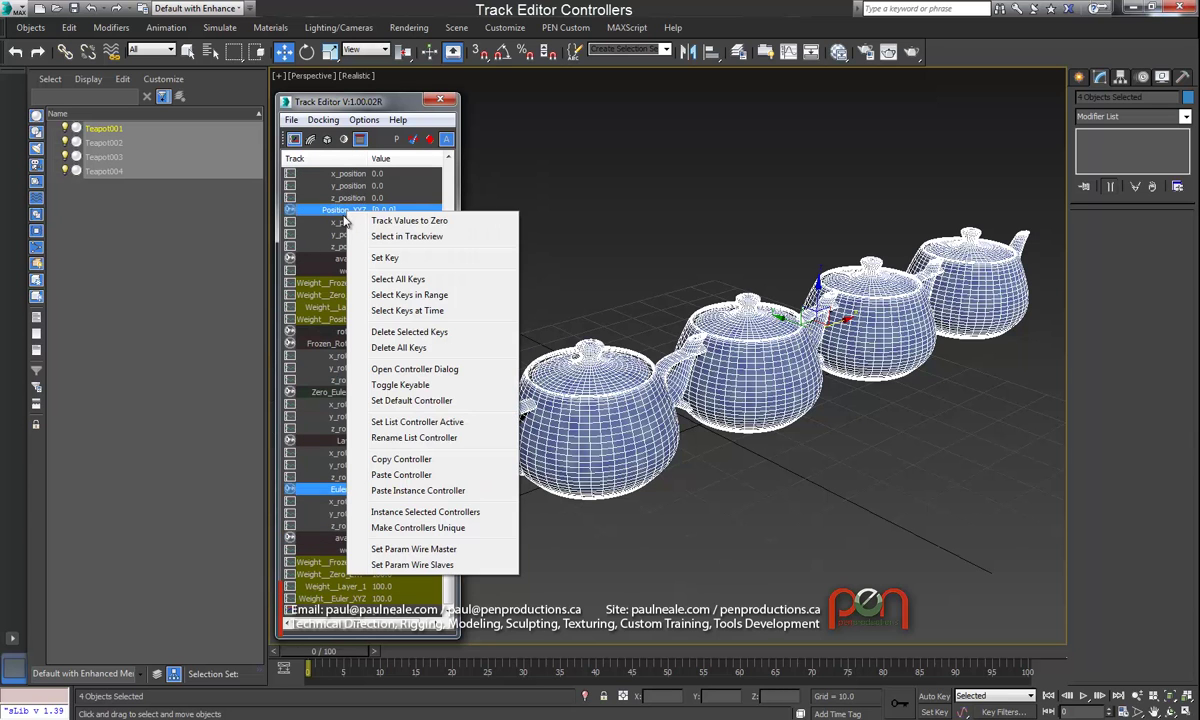
# Inspect the Layer 2 tracks on each of the four teapots individually
pyautogui.click(640, 420)
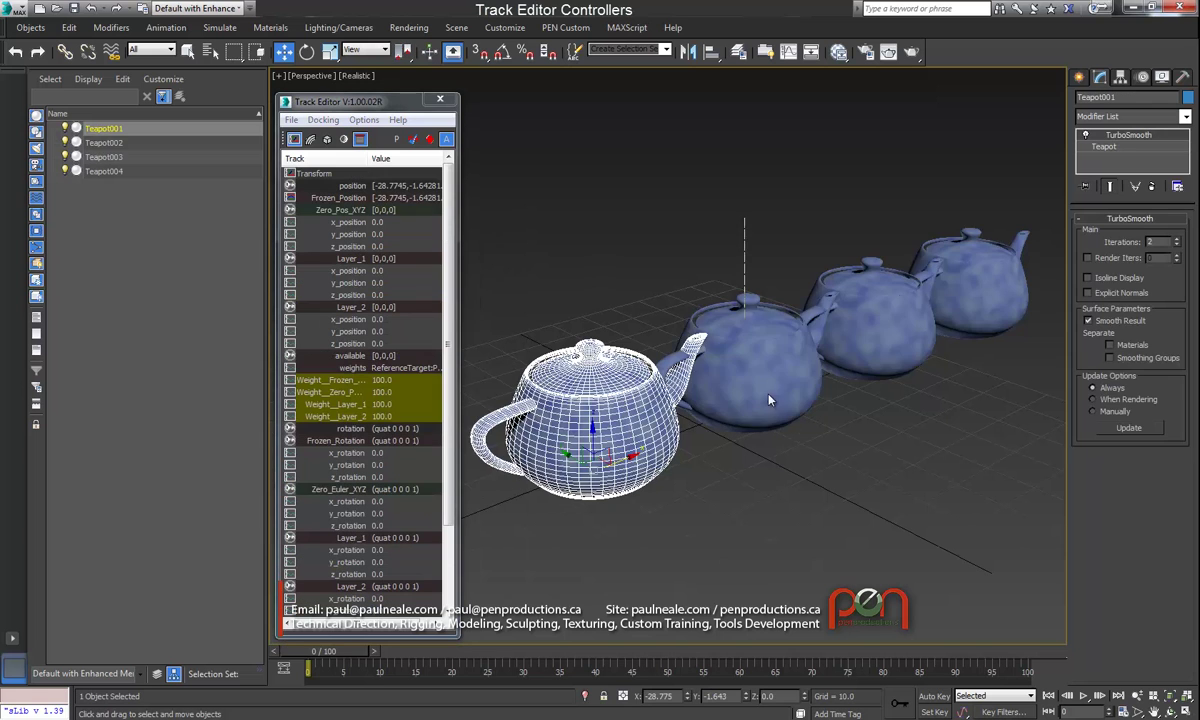
pyautogui.click(769, 399)
pyautogui.click(876, 316)
pyautogui.click(959, 308)
# Set the Layer_1 position and rotation list controllers active on all four teapots
pyautogui.hotkey('ctrl', 'a')
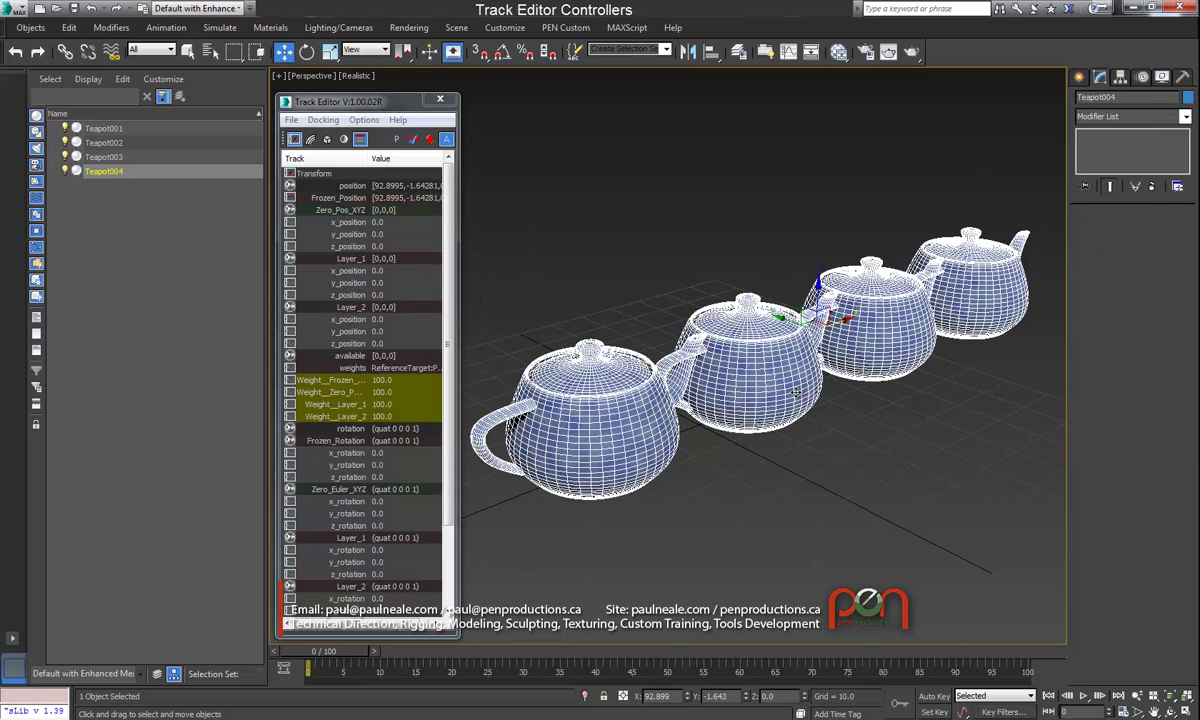
pyautogui.press('z')
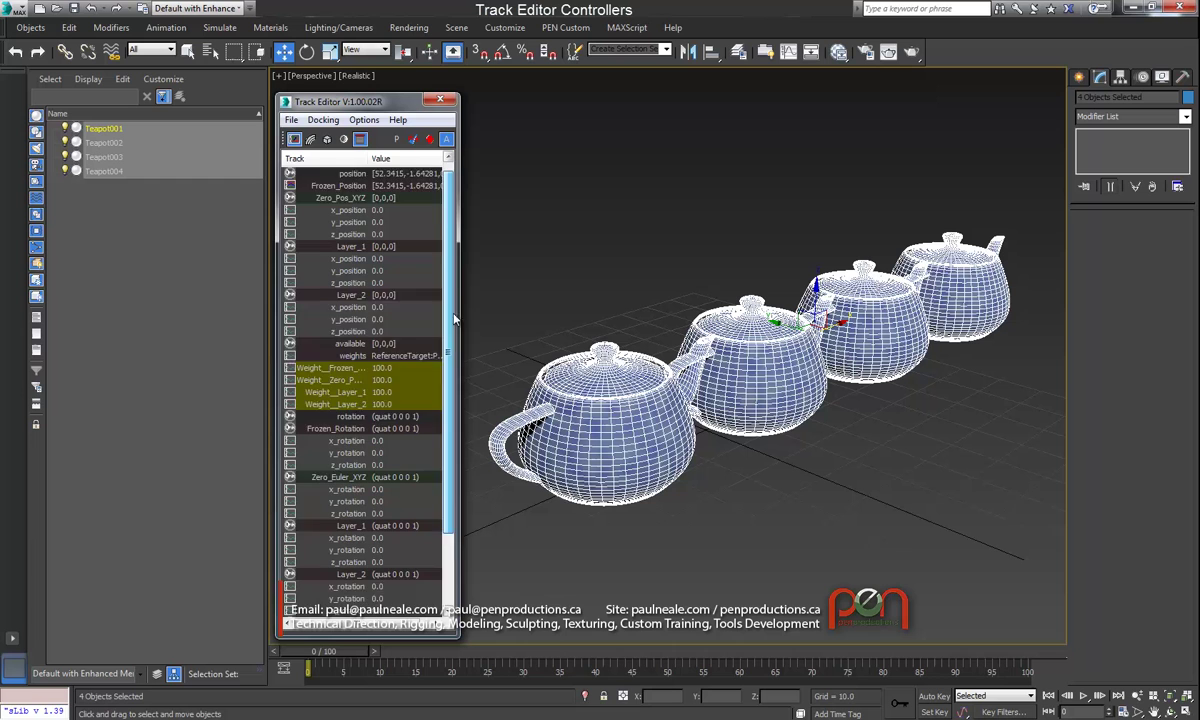
pyautogui.scroll(-2, 430, 324)
pyautogui.scroll(3, 428, 325)
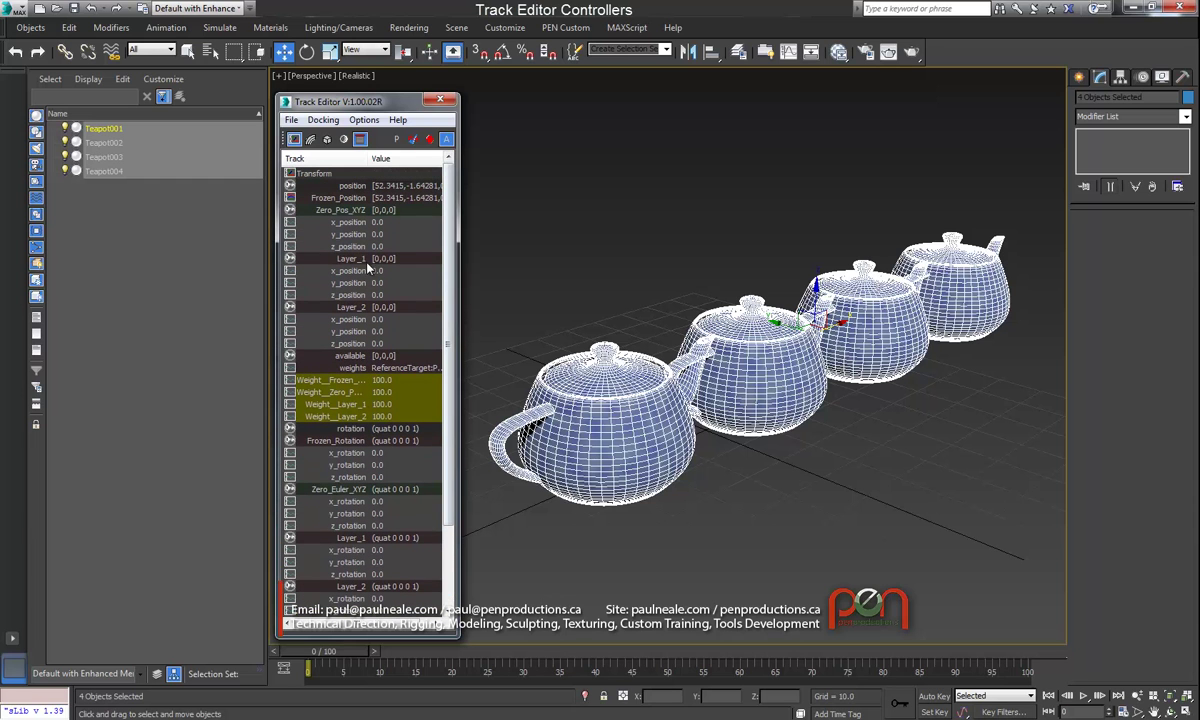
pyautogui.click(351, 260)
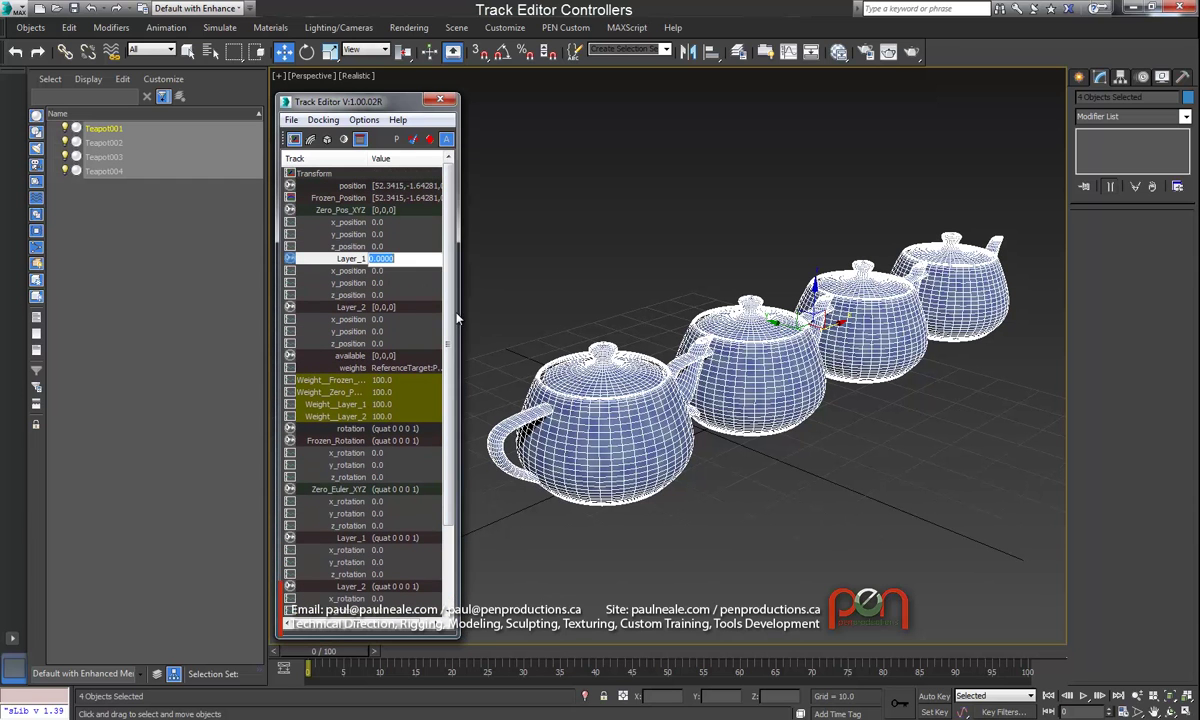
pyautogui.scroll(-2, 425, 318)
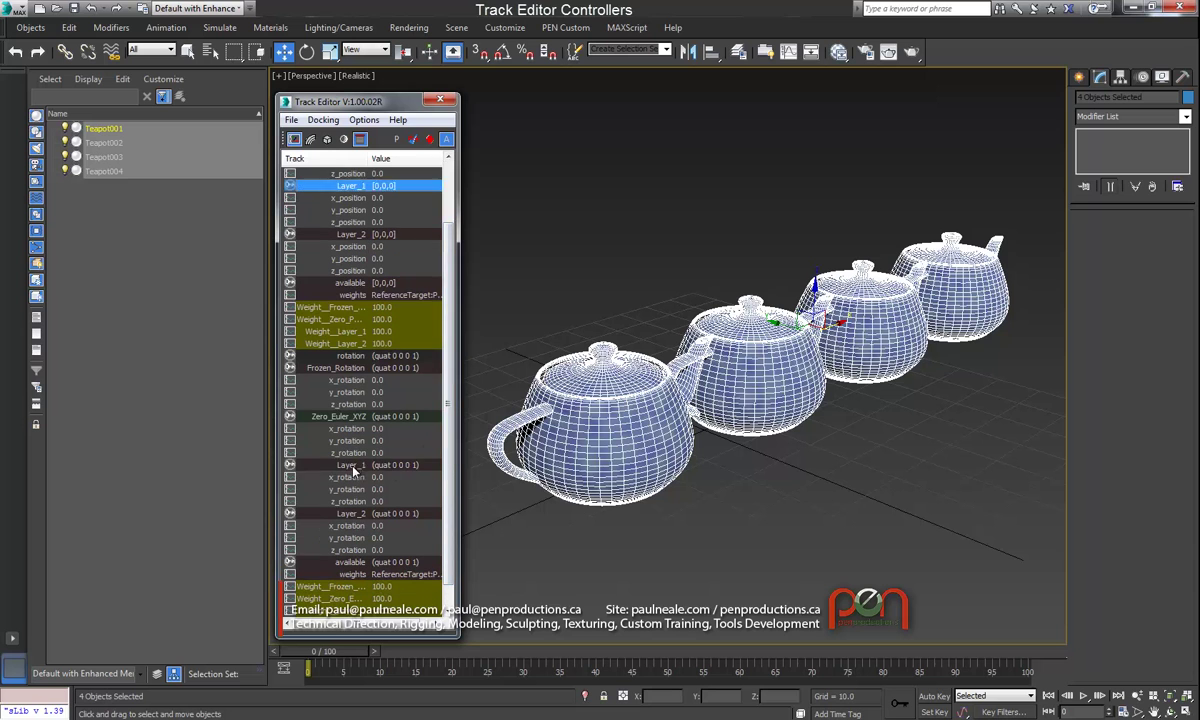
pyautogui.click(355, 465)
pyautogui.rightClick(370, 465)
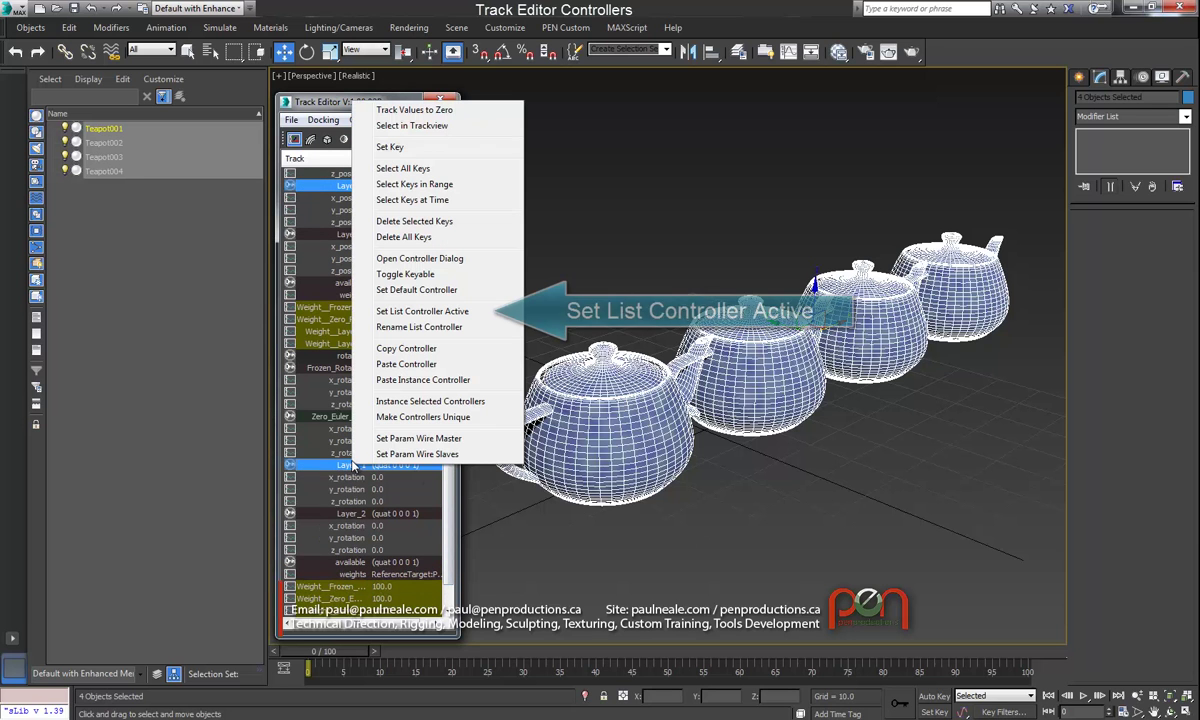
pyautogui.click(426, 312)
pyautogui.scroll(2, 426, 312)
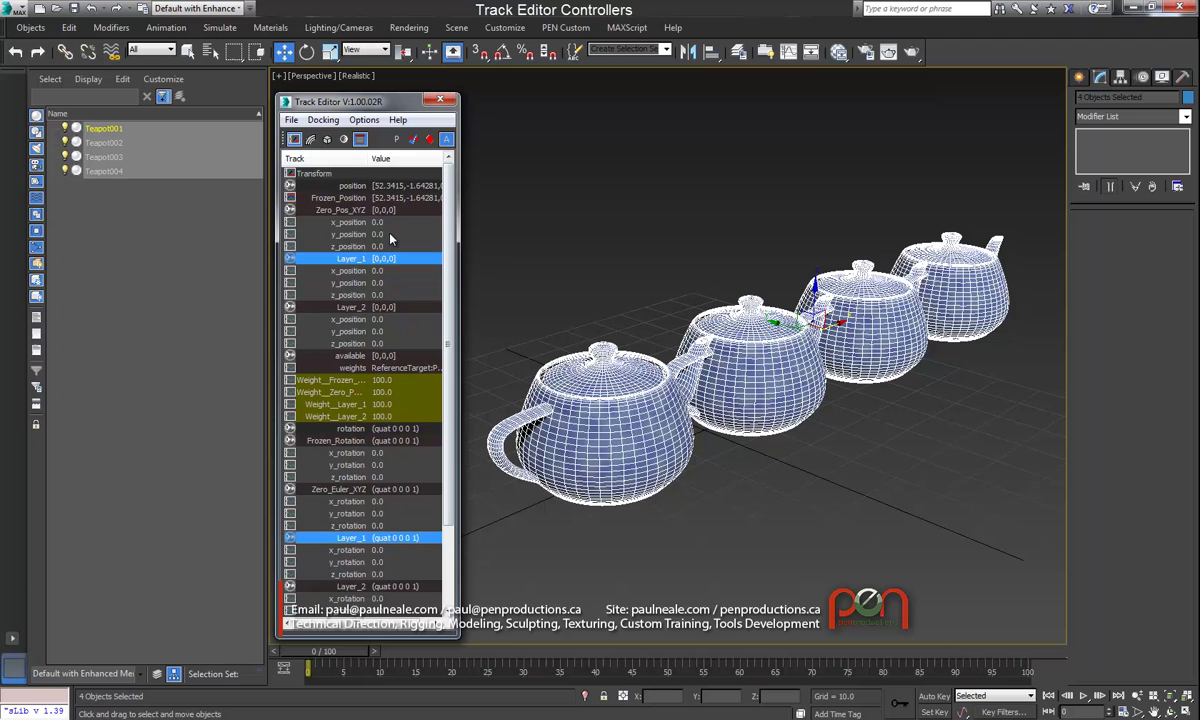
# With Auto Key on at frame 10, animate the Layer_1 z_position and z_rotation of all four teapots and scrub through the motion
pyautogui.click(390, 234)
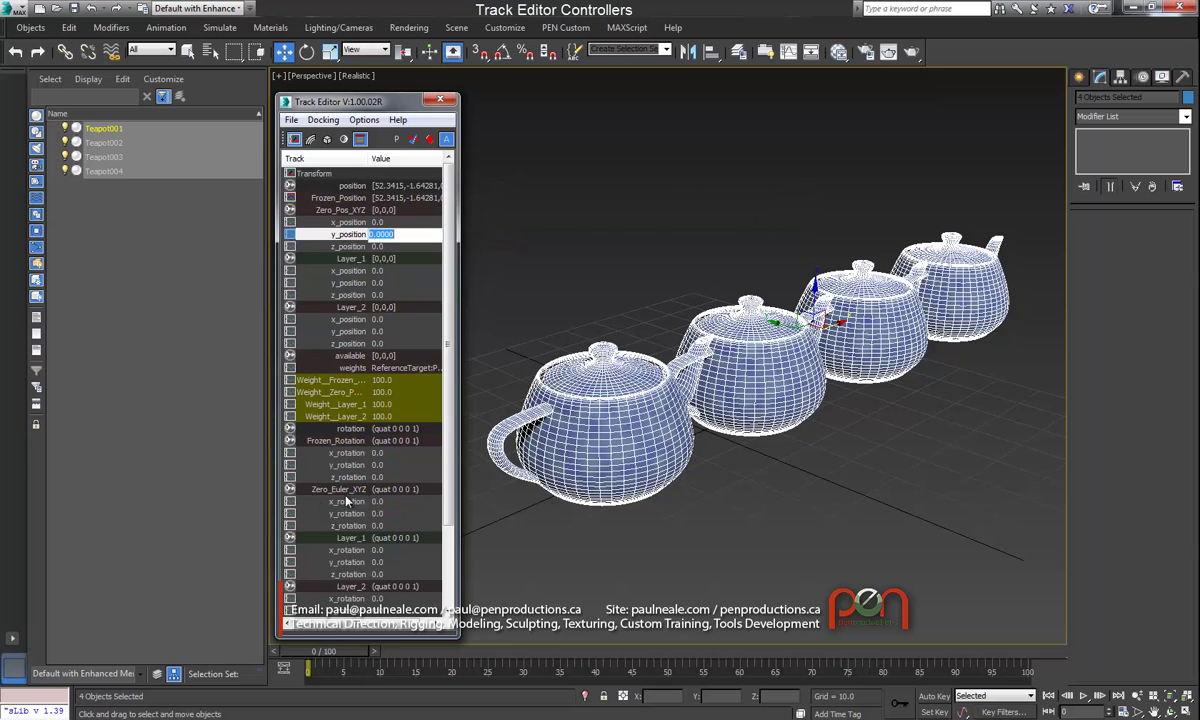
pyautogui.moveTo(337, 651); pyautogui.dragTo(387, 655)
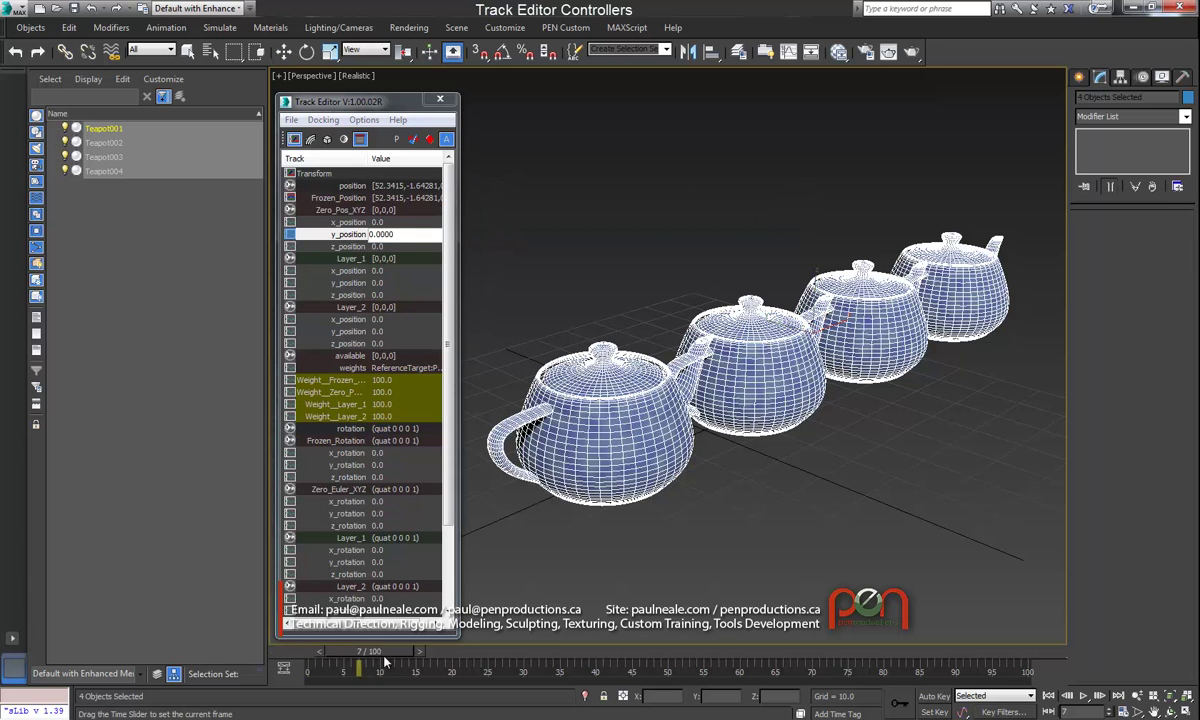
pyautogui.press('n')
pyautogui.press('w')
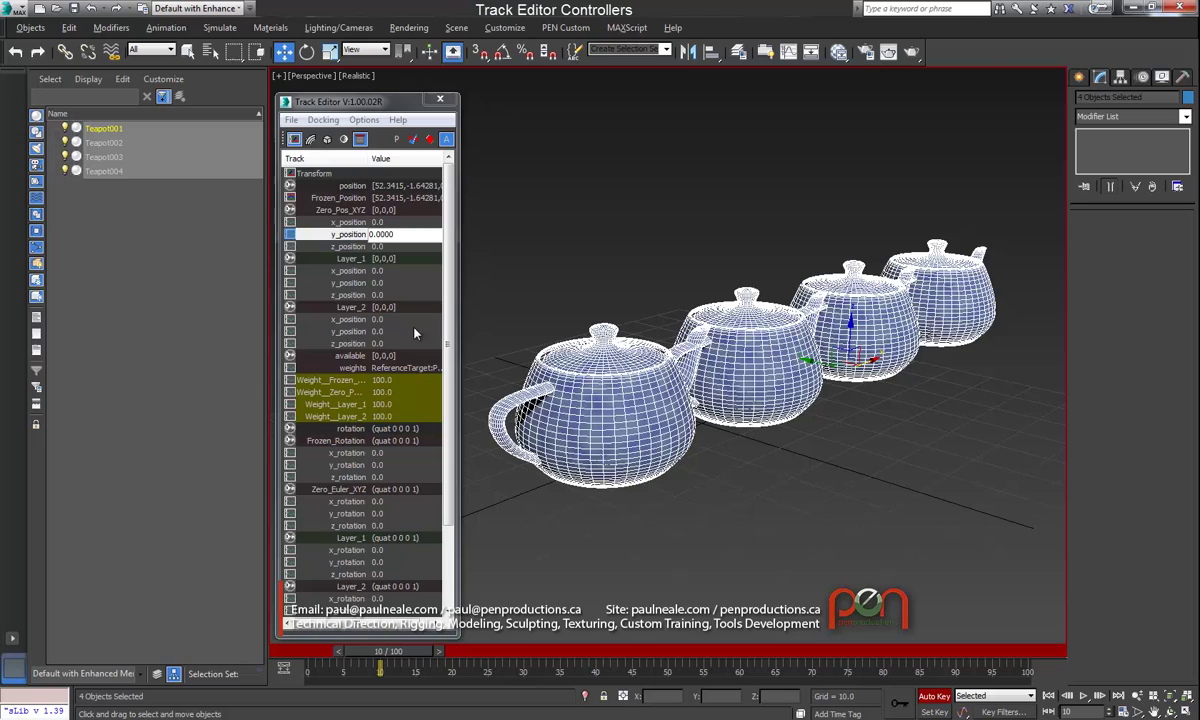
pyautogui.moveTo(330, 295); pyautogui.dragTo(438, 296, button='right')
pyautogui.moveTo(334, 576); pyautogui.dragTo(432, 575, button='right')
pyautogui.moveTo(415, 648); pyautogui.dragTo(308, 652)
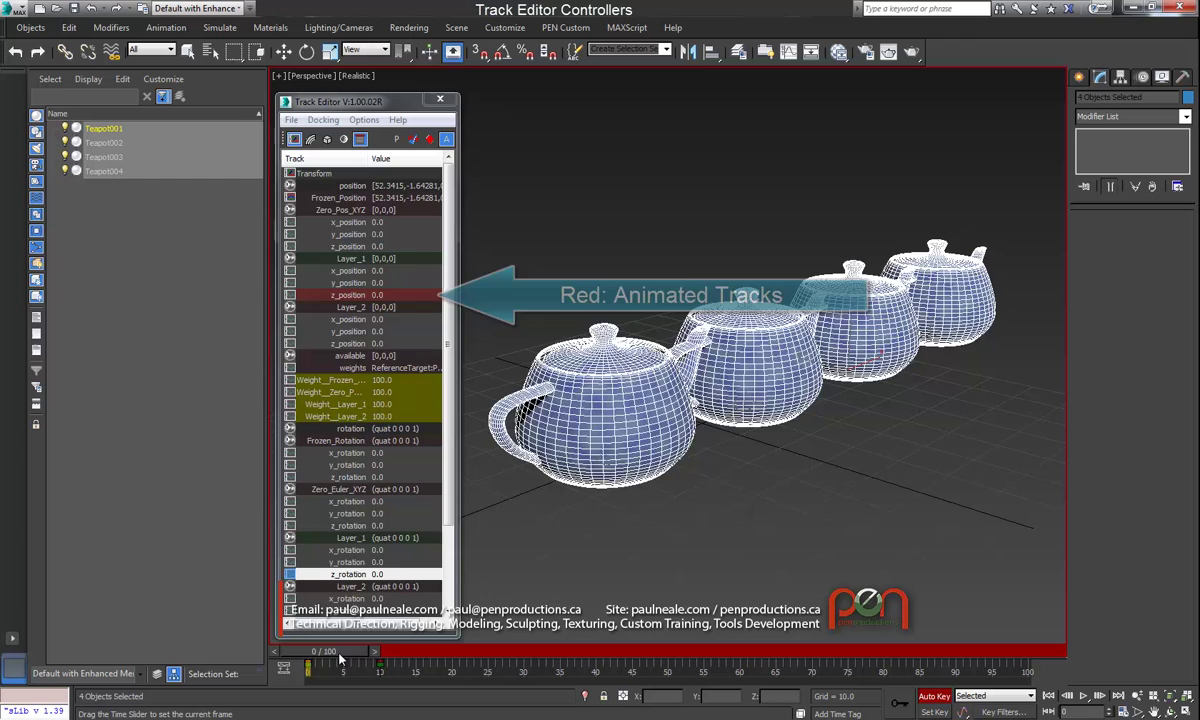
pyautogui.moveTo(332, 650); pyautogui.dragTo(376, 650)
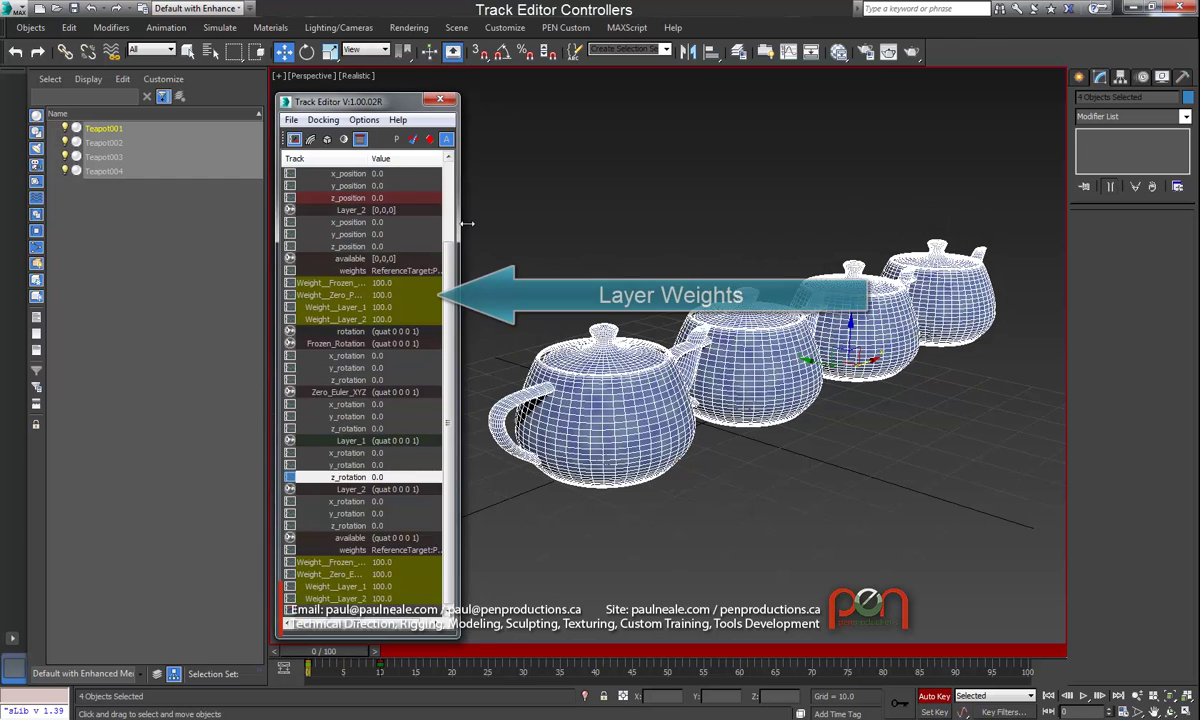
# Widen the Track Editor and set both the position and rotation Layer_1 weights of all four teapots to 0 at frame 0
pyautogui.moveTo(461, 223); pyautogui.dragTo(506, 224)
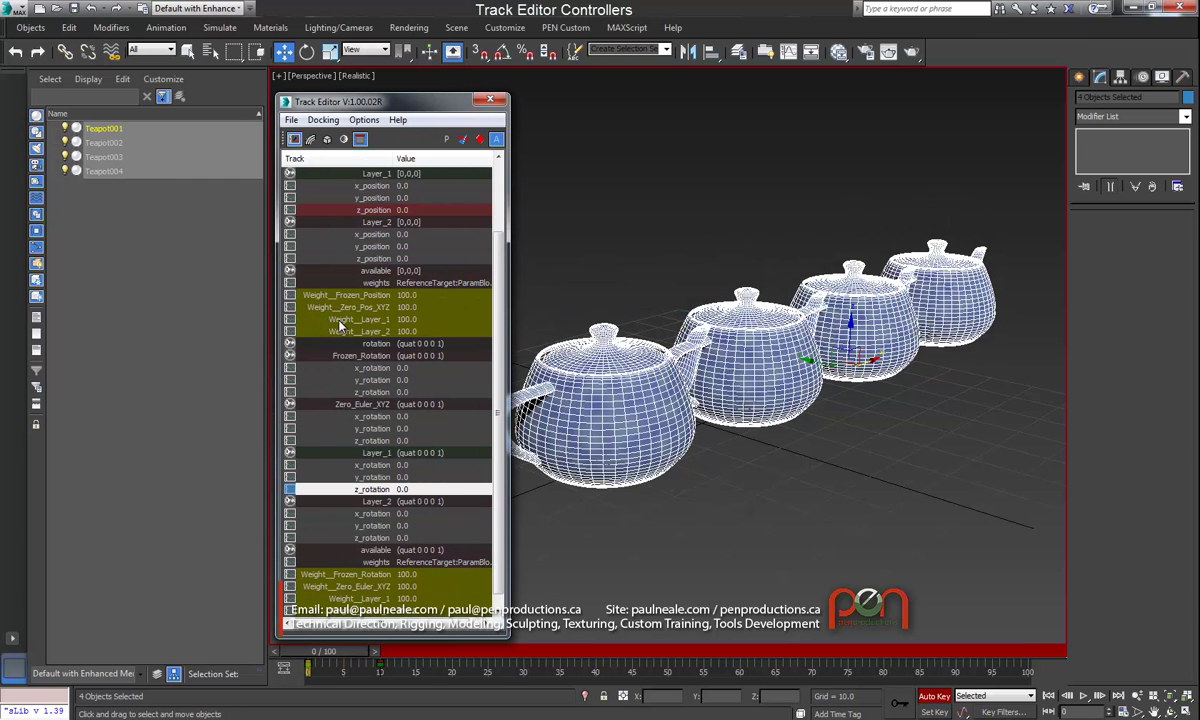
pyautogui.scroll(-1, 410, 320)
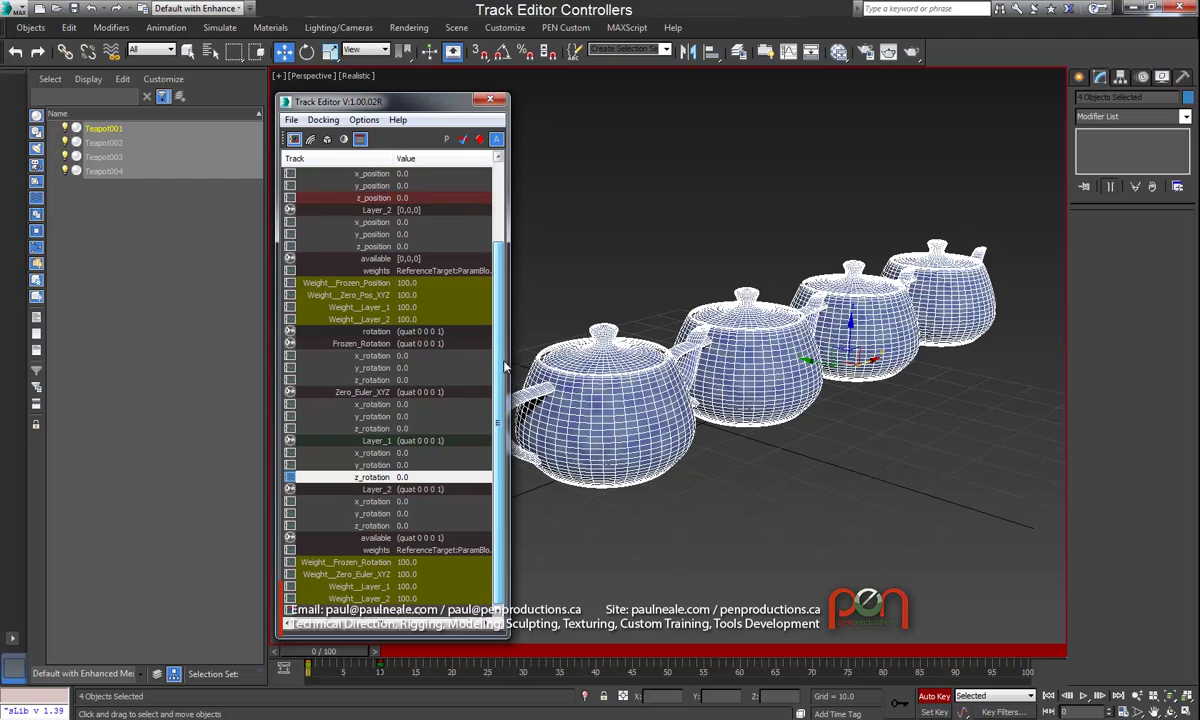
pyautogui.click(406, 309)
pyautogui.keyDown('ctrl'); pyautogui.click(395, 587); pyautogui.keyUp('ctrl')
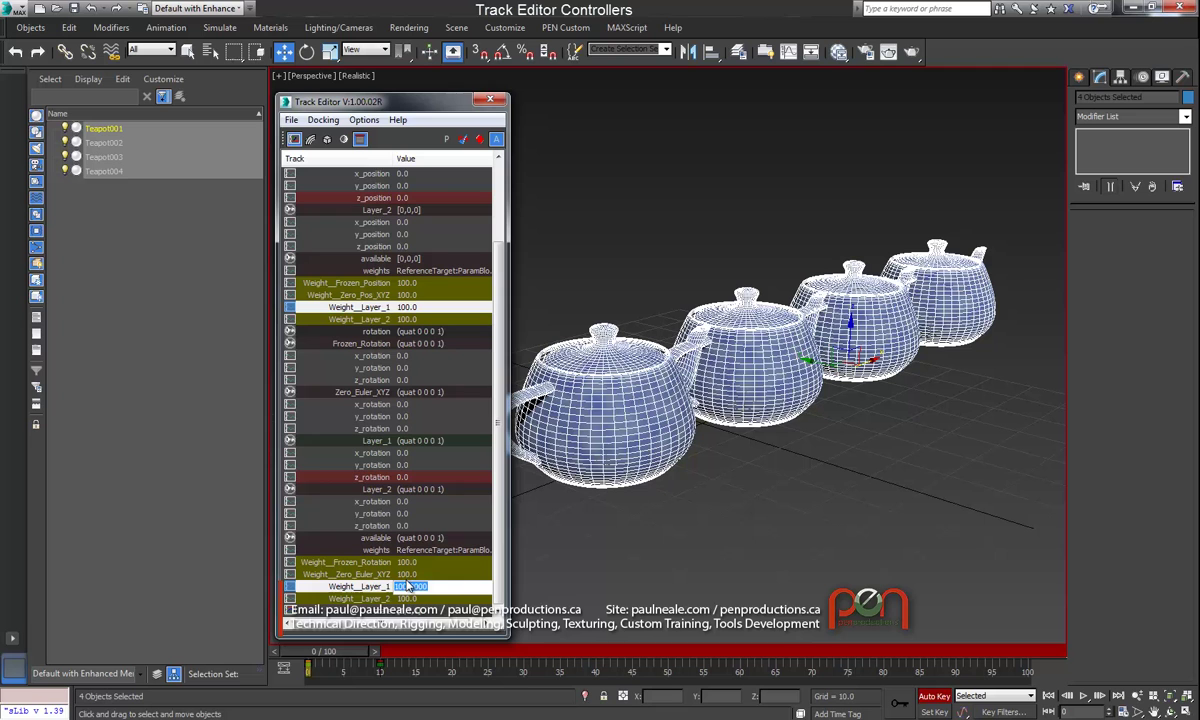
pyautogui.write('0')
pyautogui.press('Return')
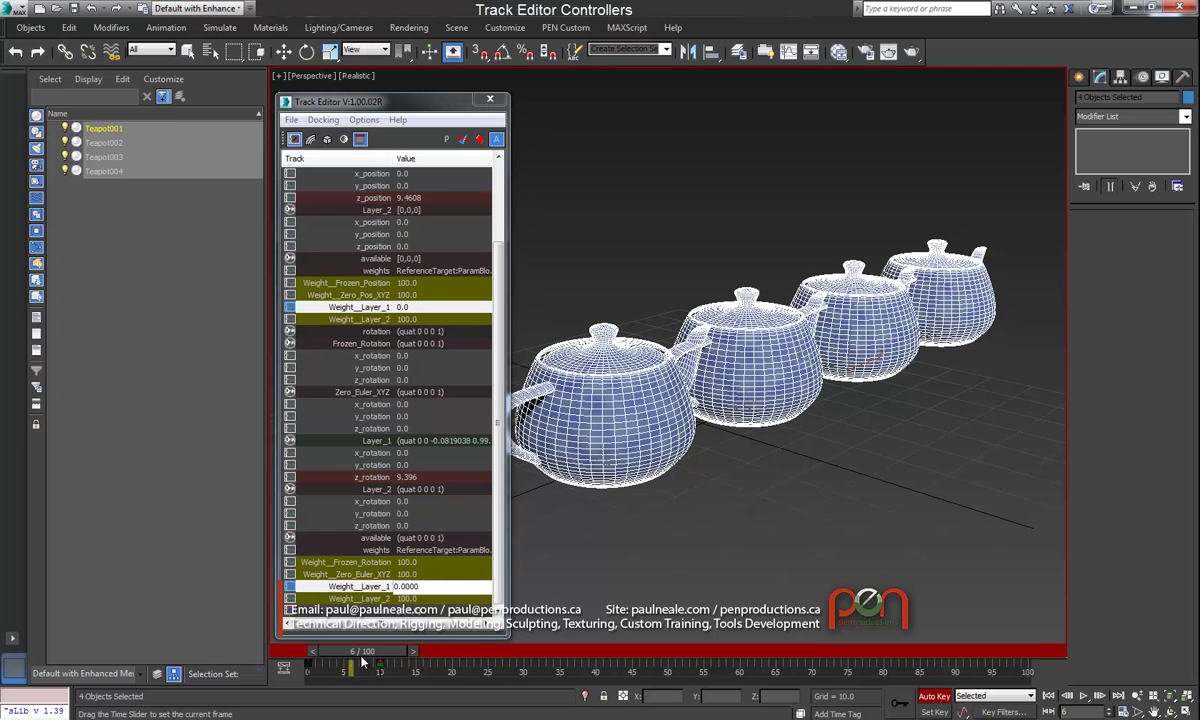
# Scrub the timeline to check the teapots with Layer 1 unweighted, and return to frame 0
pyautogui.moveTo(366, 663); pyautogui.dragTo(396, 665)
pyautogui.press('Home')
pyautogui.press('w')
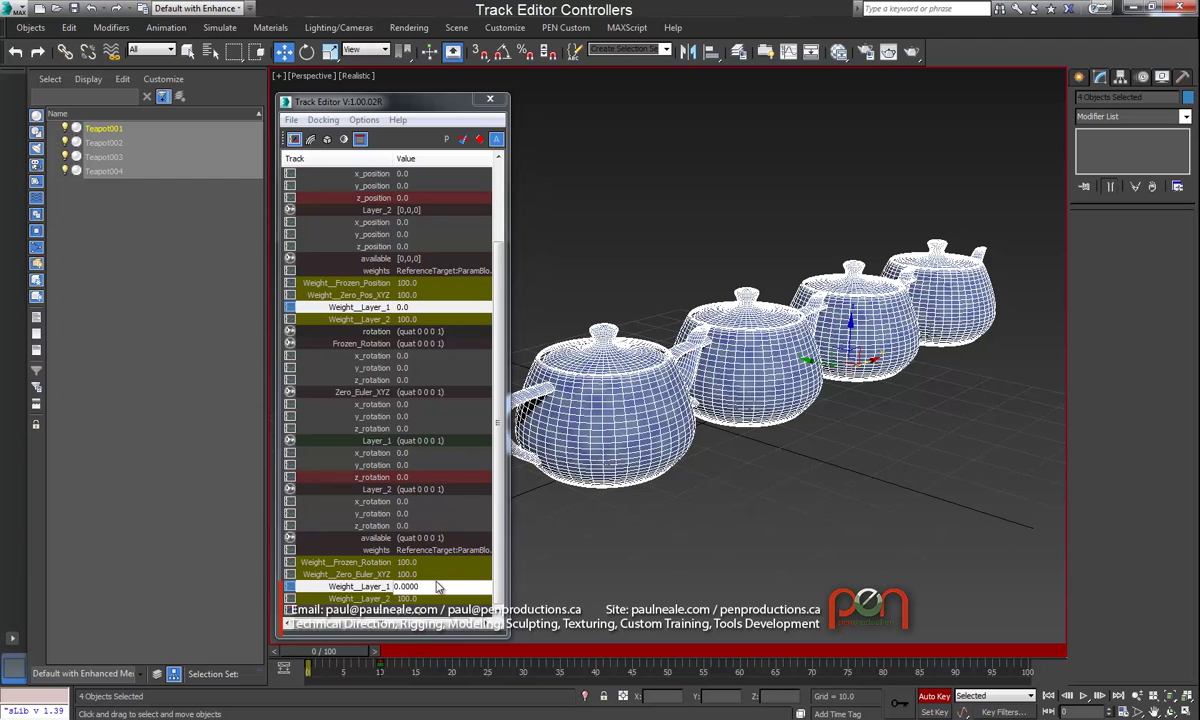
# Set the position and rotation Layer_1 weights of all four teapots to 100
pyautogui.moveTo(428, 586); pyautogui.dragTo(388, 588)
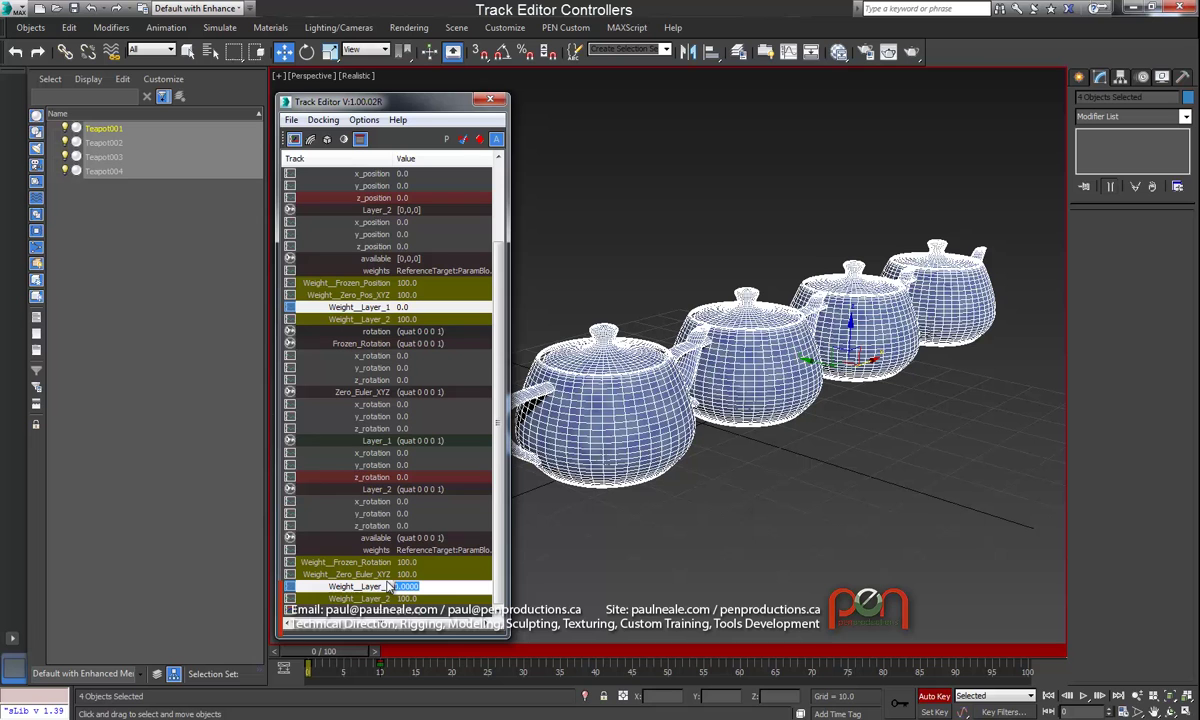
pyautogui.write('100')
pyautogui.press('Return')
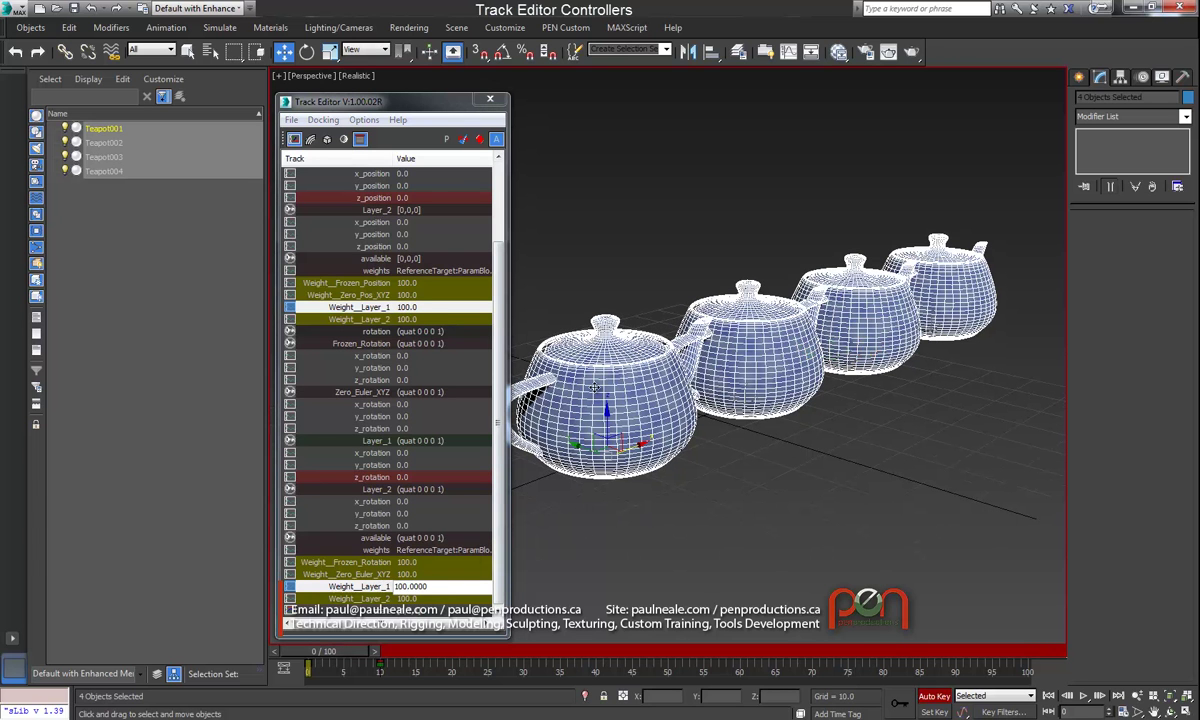
# Copy the controller of the position list's Layer_1 weight track on the first teapot
pyautogui.keyDown('alt'); pyautogui.moveTo(641, 308); pyautogui.dragTo(692, 340, button='middle'); pyautogui.keyUp('alt')
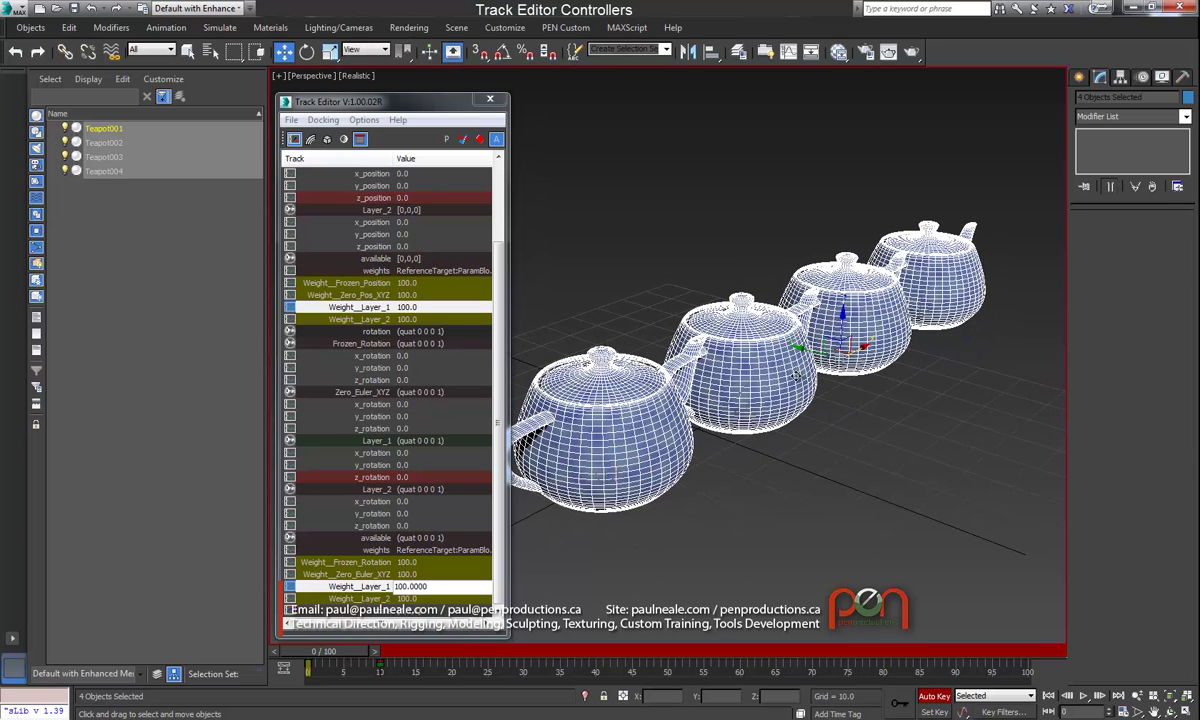
pyautogui.click(565, 391)
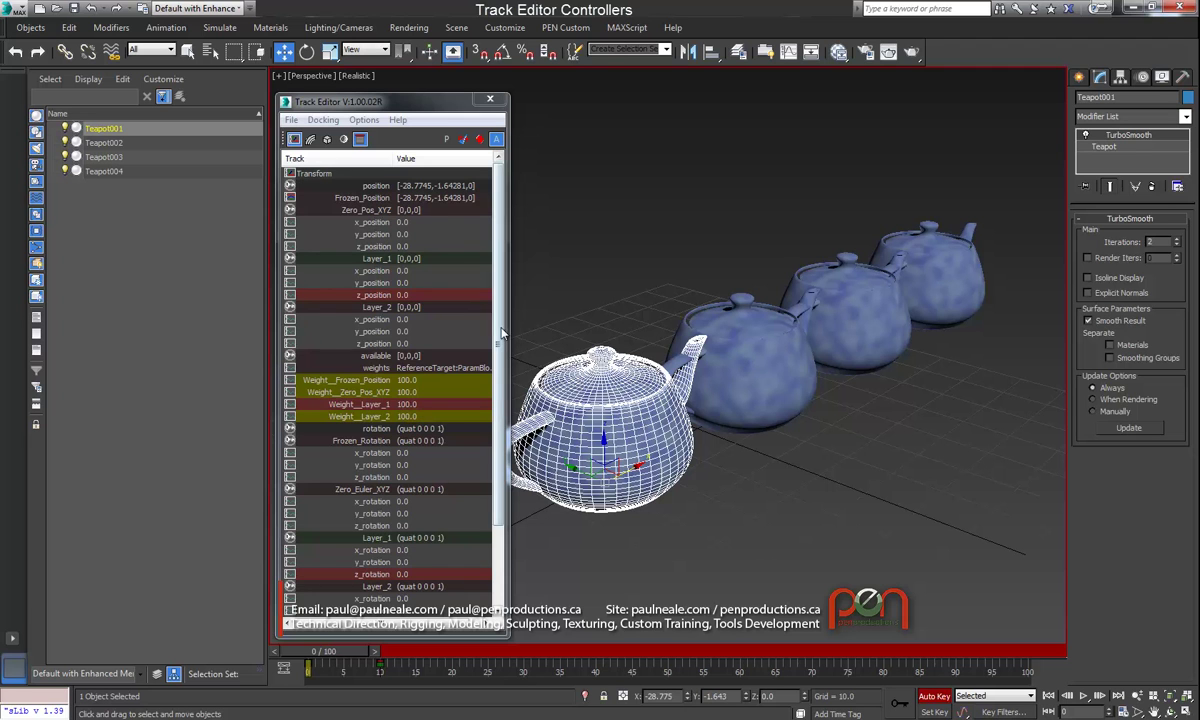
pyautogui.scroll(-3, 502, 333)
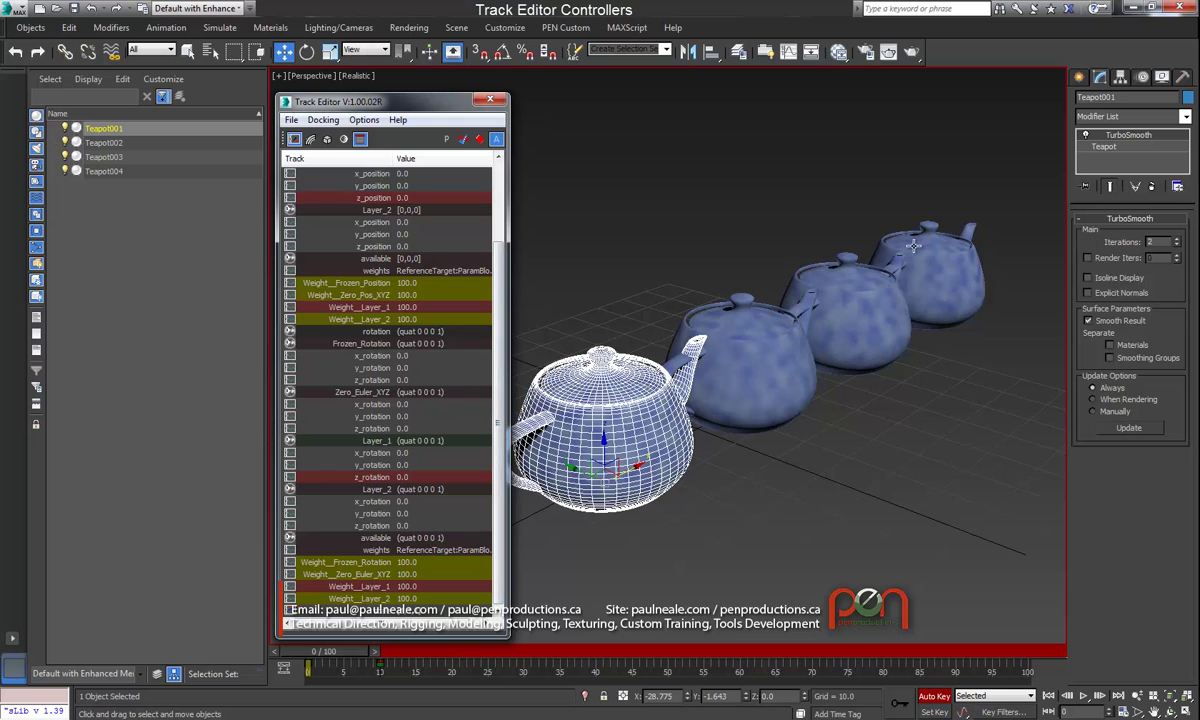
pyautogui.keyDown('alt'); pyautogui.moveTo(827, 254); pyautogui.dragTo(824, 303, button='middle'); pyautogui.keyUp('alt')
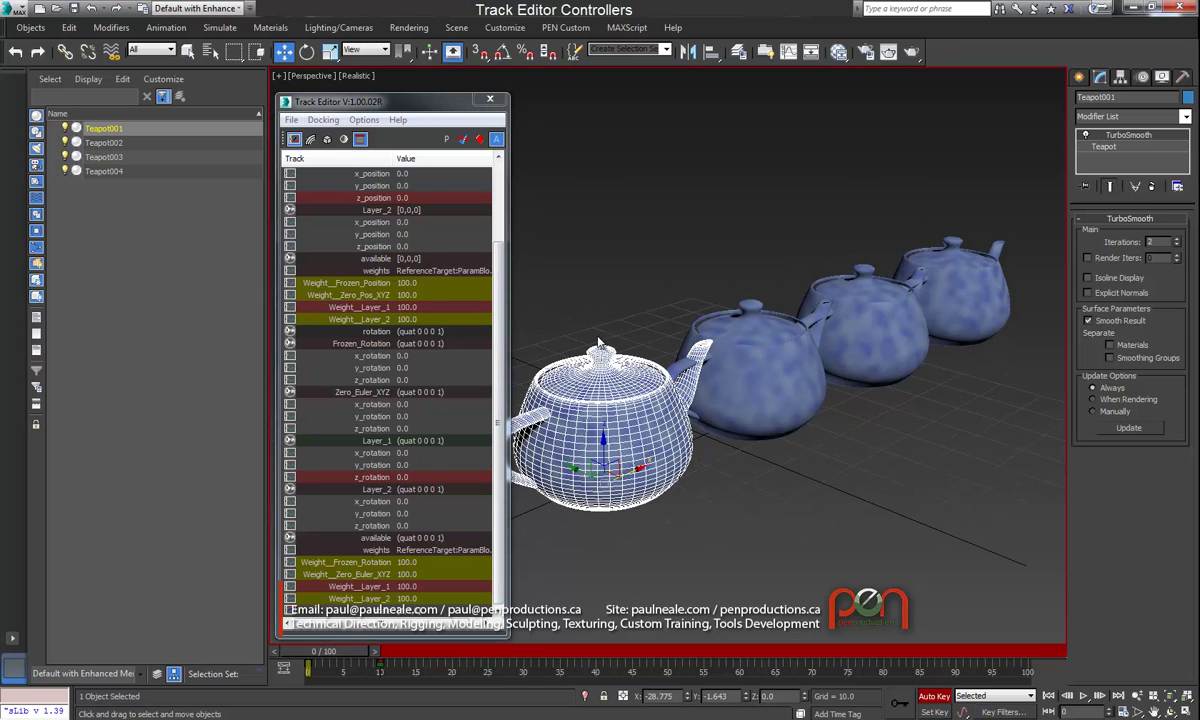
pyautogui.moveTo(630, 327); pyautogui.dragTo(615, 331, button='middle')
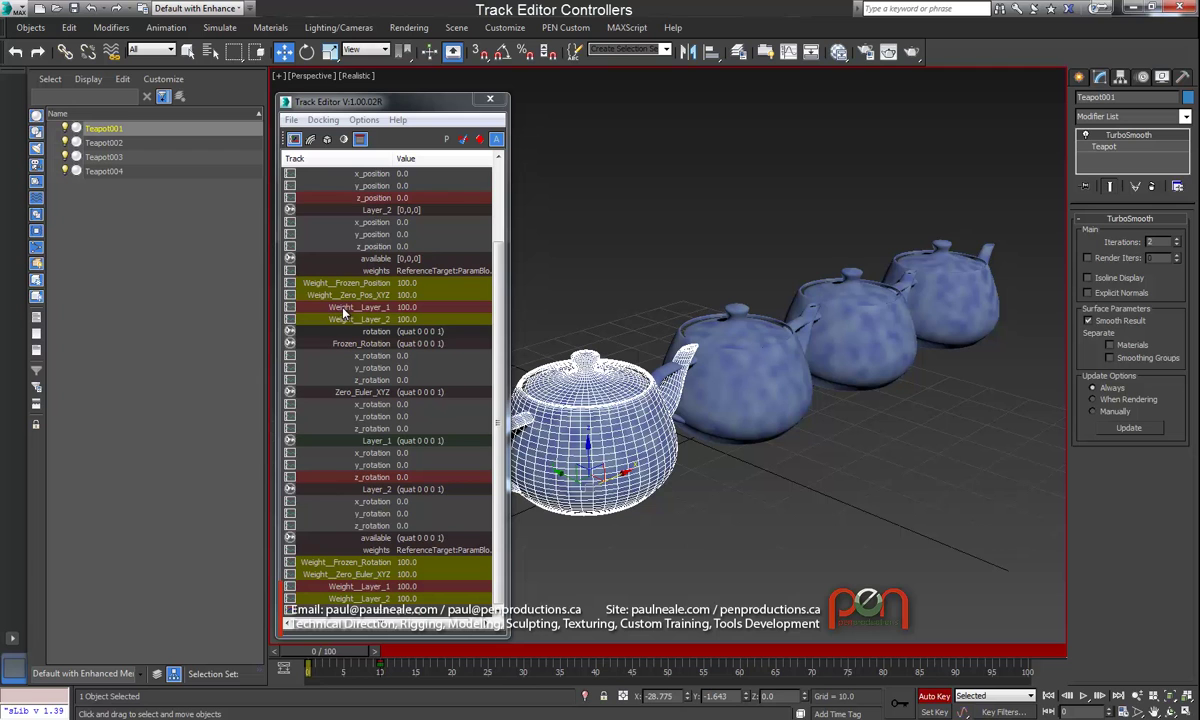
pyautogui.rightClick(398, 311)
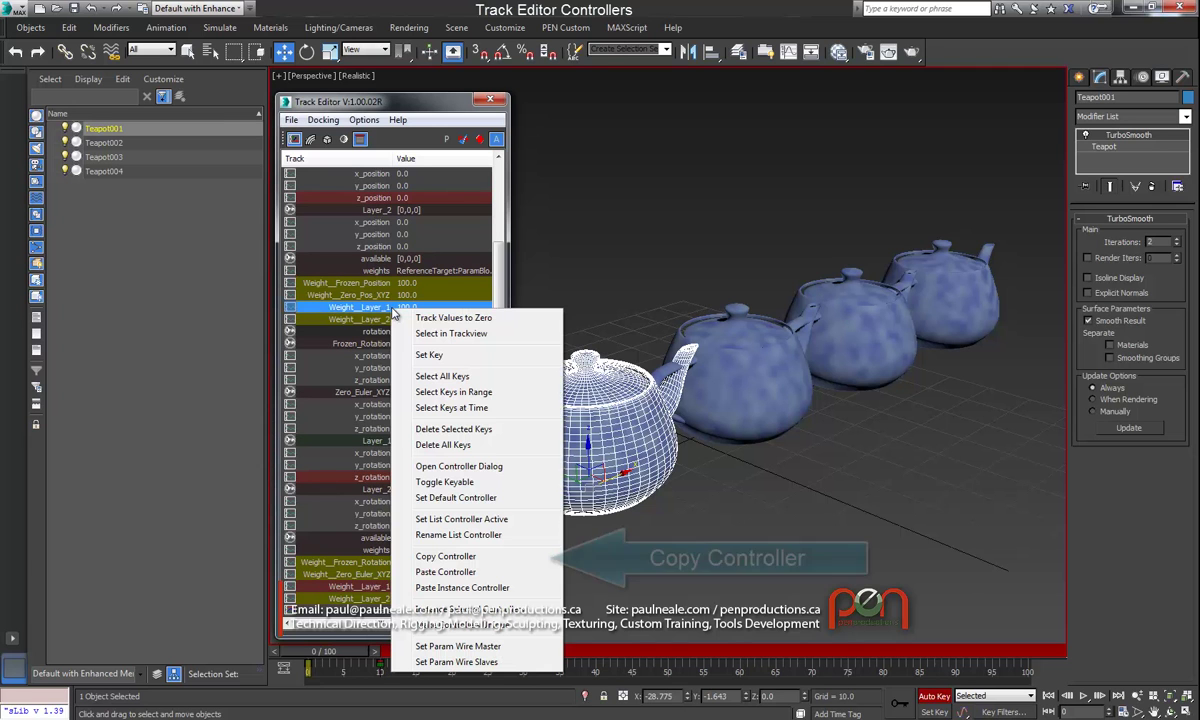
pyautogui.click(452, 556)
# Paste the copied controller as an instance onto the position and rotation Layer_1 weight tracks of all four teapots
pyautogui.moveTo(540, 156); pyautogui.dragTo(880, 480)
pyautogui.doubleClick(377, 309)
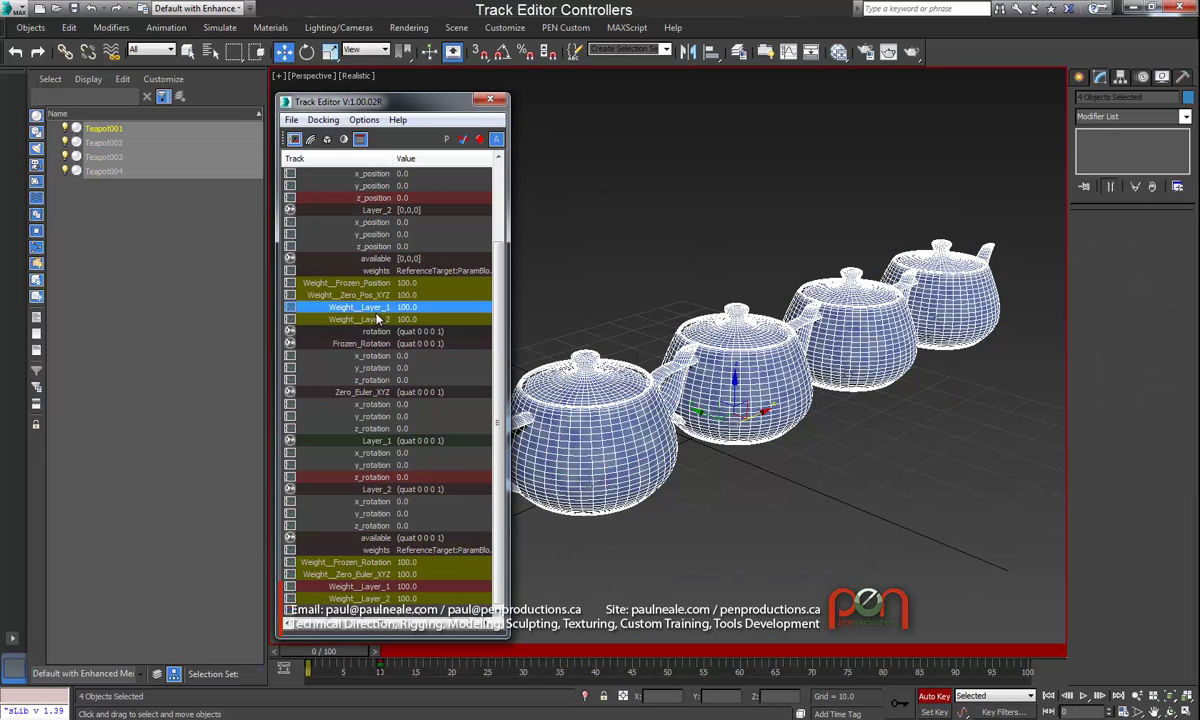
pyautogui.doubleClick(375, 587)
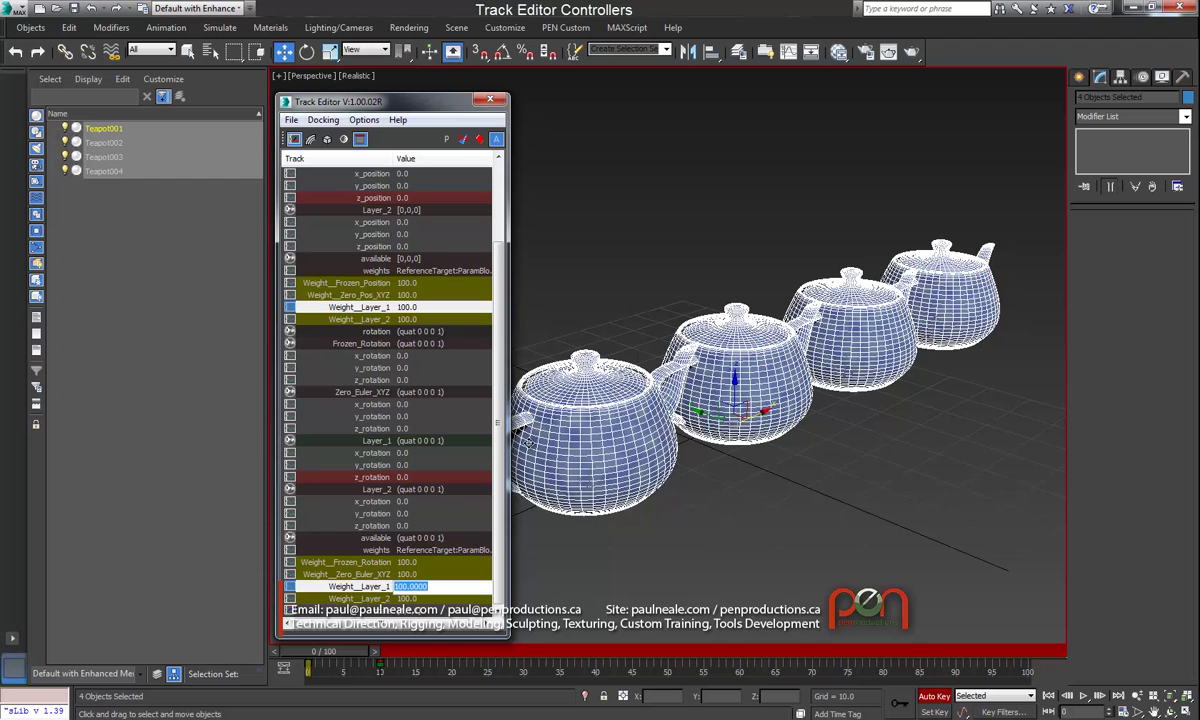
pyautogui.rightClick(378, 312)
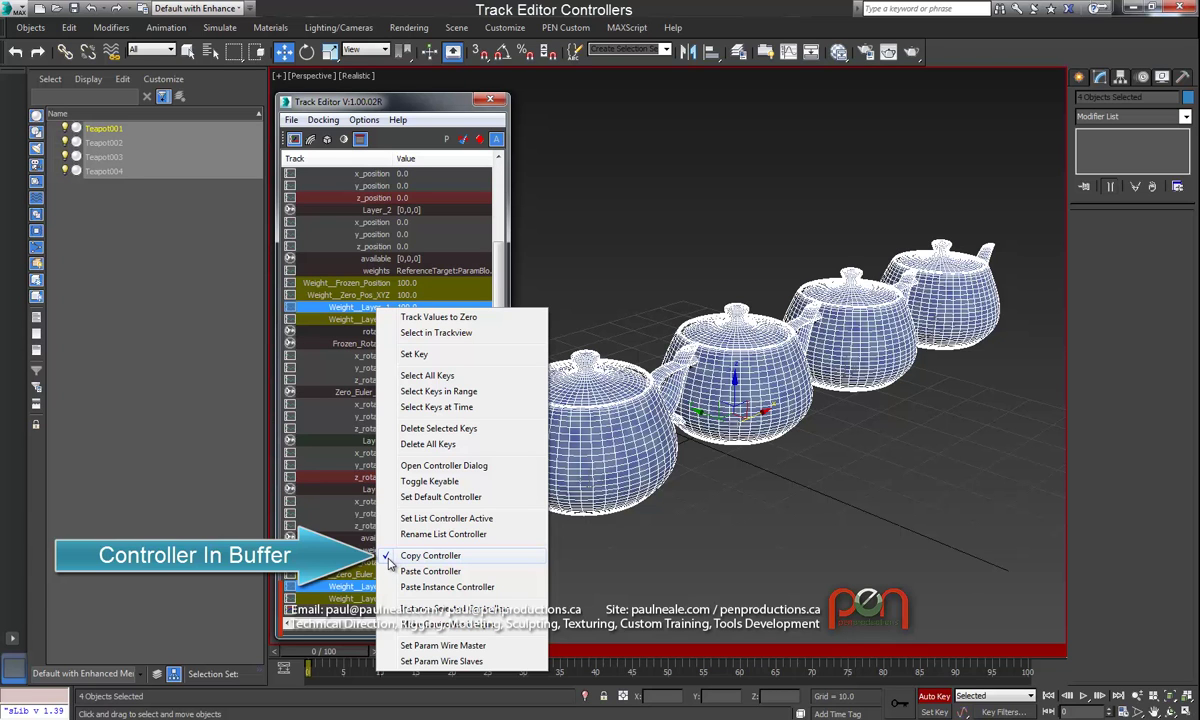
pyautogui.click(446, 587)
# Select the first teapot and set its position list's Layer_1 weight to 0
pyautogui.click(575, 465)
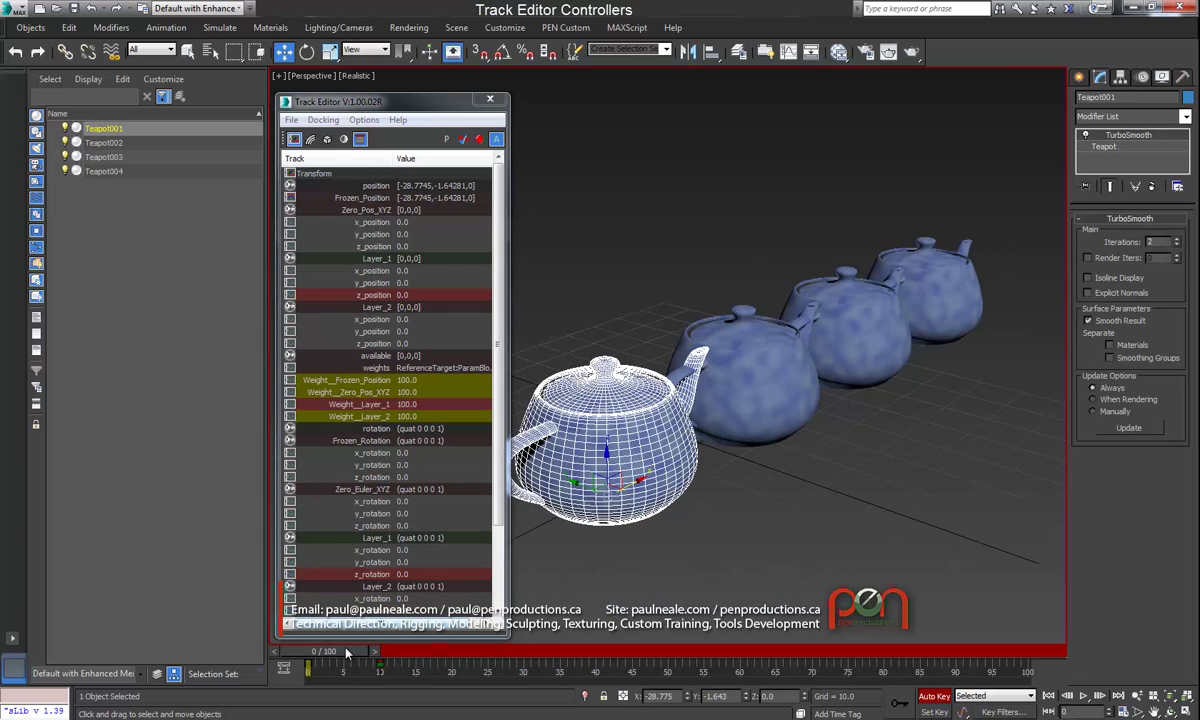
pyautogui.moveTo(335, 652)
pyautogui.mouseDown()
pyautogui.moveTo(403, 658)
pyautogui.moveTo(325, 656)
pyautogui.mouseUp()
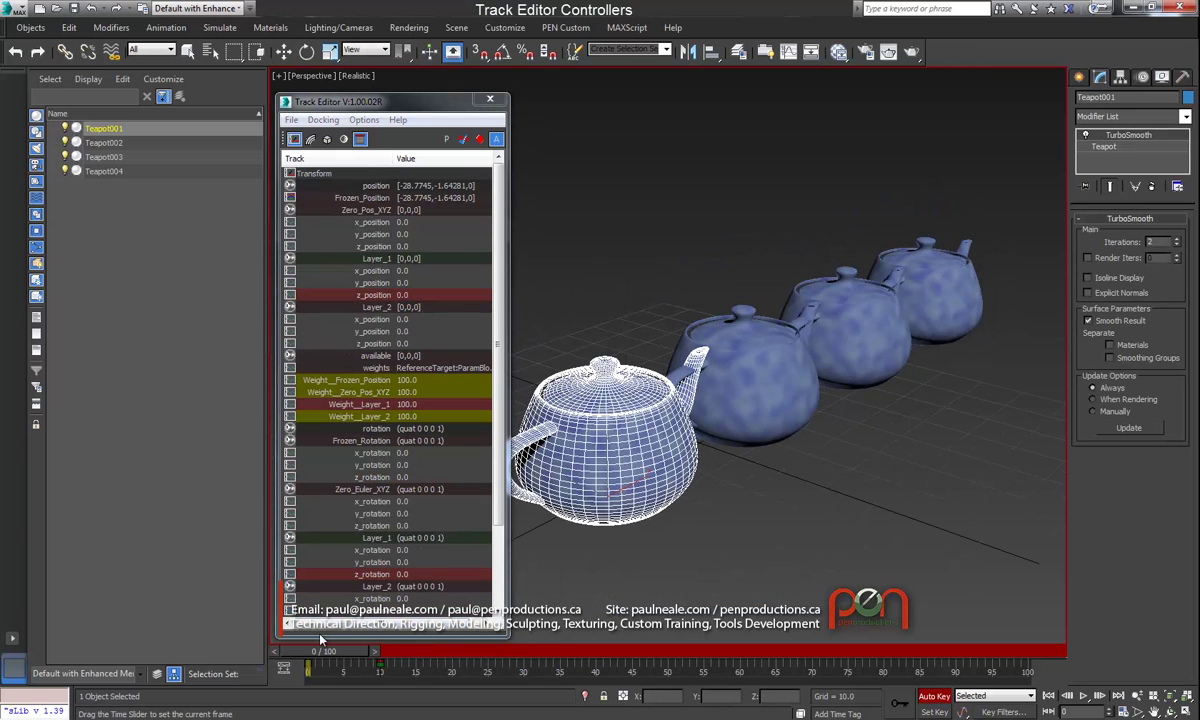
pyautogui.press('w')
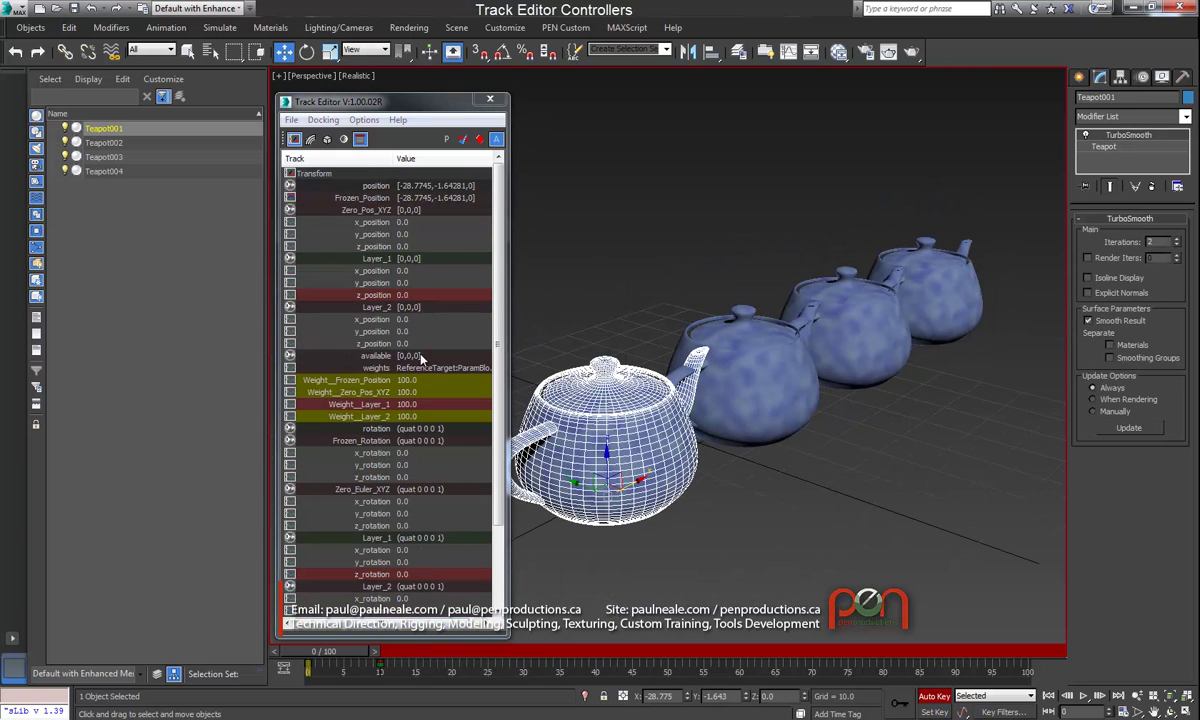
pyautogui.doubleClick(435, 406)
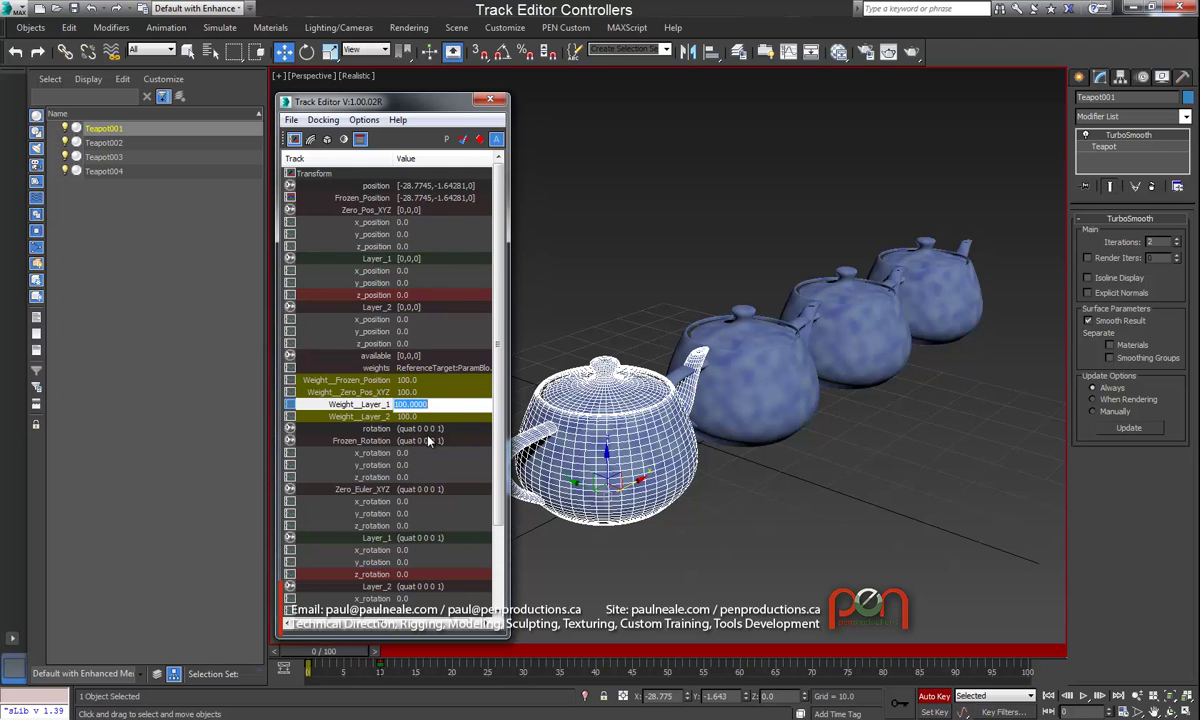
pyautogui.write('0')
pyautogui.press('Return')
# Scrub to frame 10 and select the second teapot to check its position and rotation Layer_1 weights
pyautogui.moveTo(338, 652); pyautogui.dragTo(405, 665)
pyautogui.press('w')
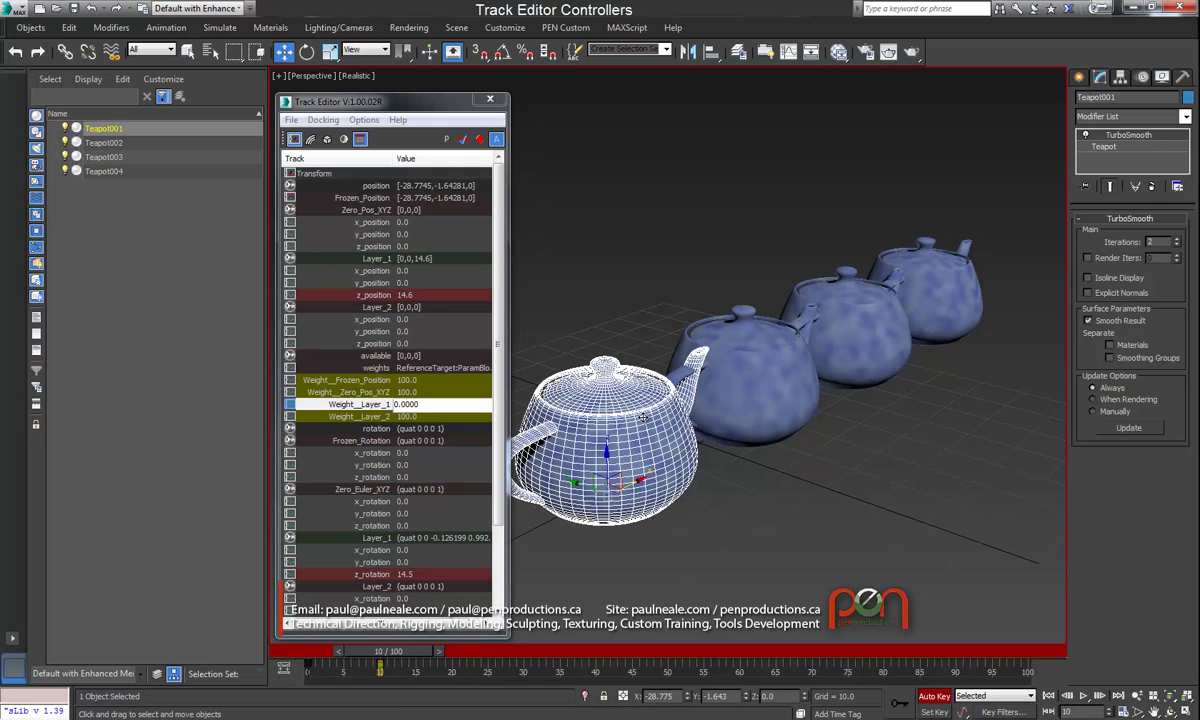
pyautogui.click(745, 327)
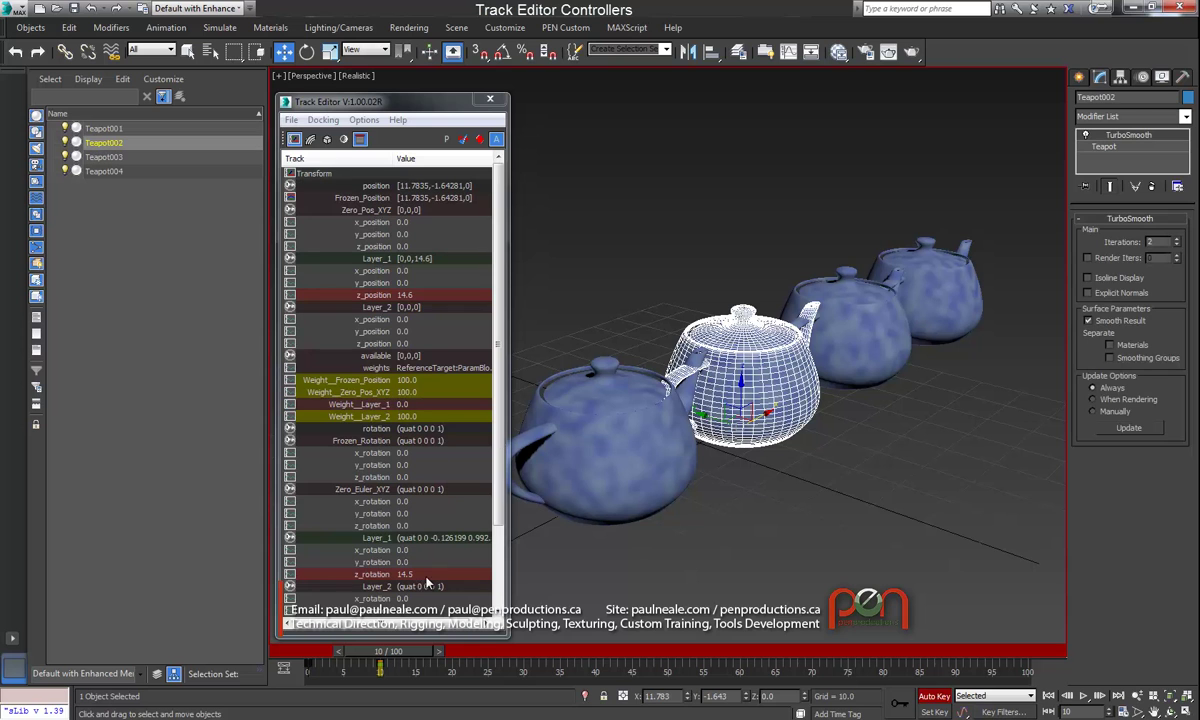
pyautogui.scroll(-3, 500, 585)
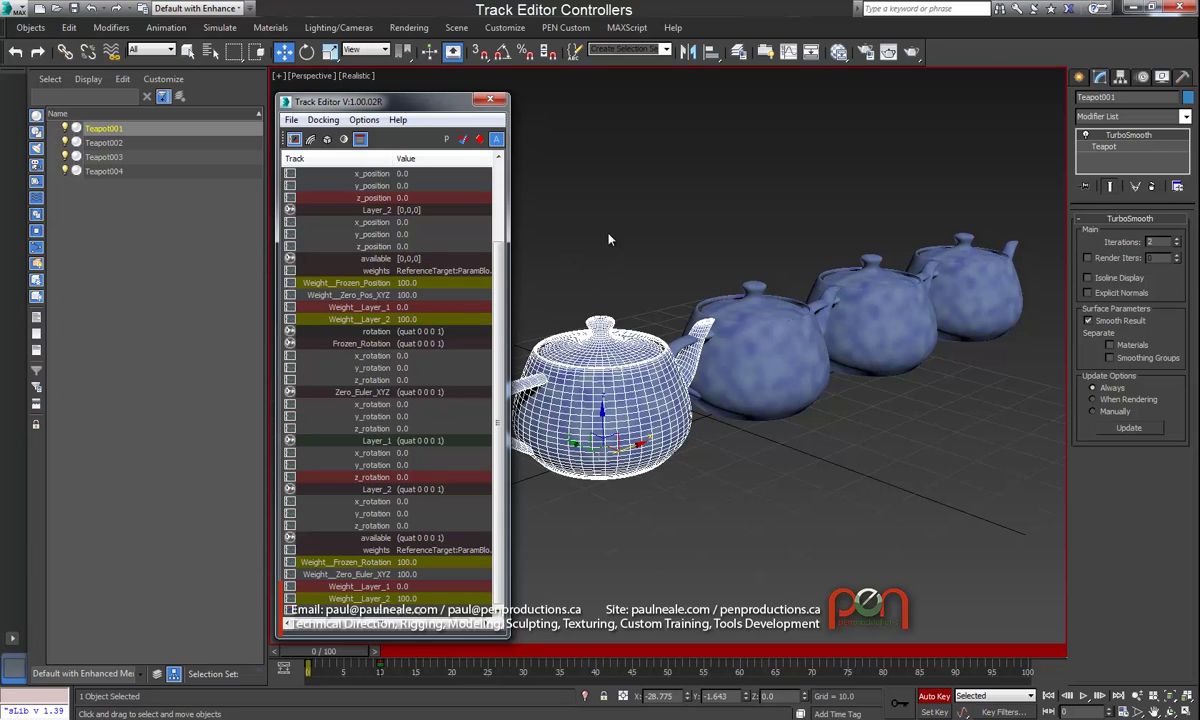
# Instance the Zero_Pos_XYZ and Zero_Euler_XYZ weight controllers across all four teapots with Instance Selected Controllers
pyautogui.moveTo(608, 239); pyautogui.dragTo(1012, 434)
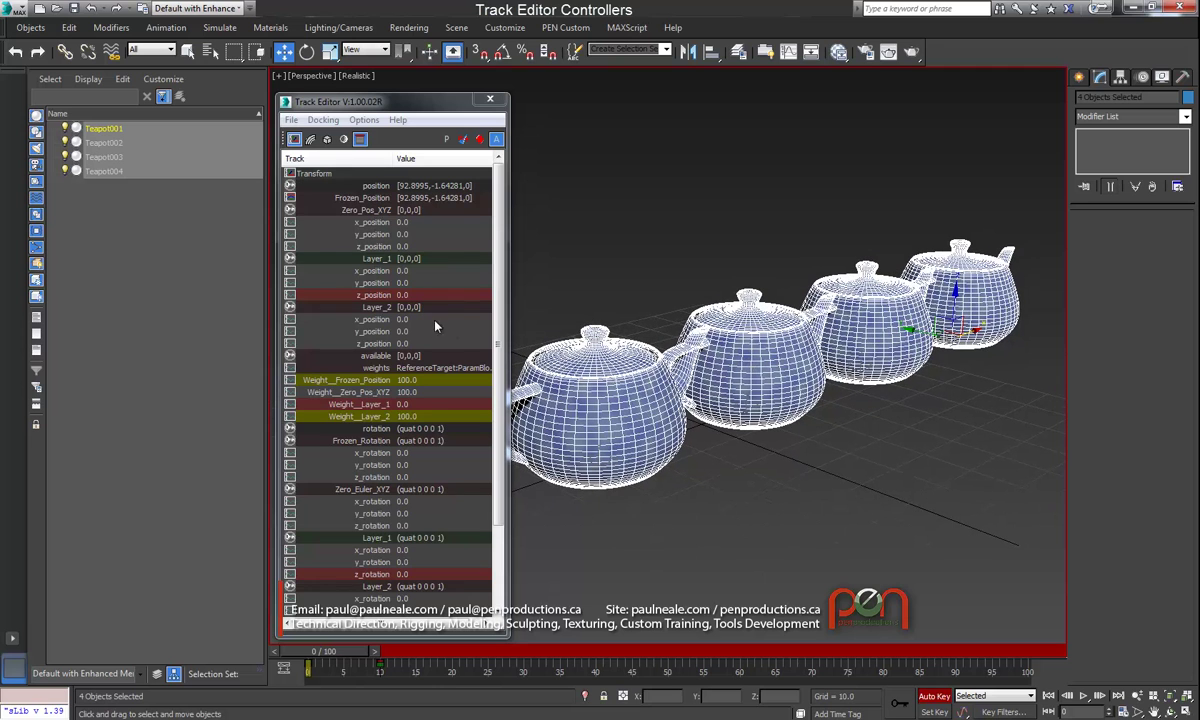
pyautogui.doubleClick(402, 394)
pyautogui.moveTo(500, 326); pyautogui.dragTo(510, 491)
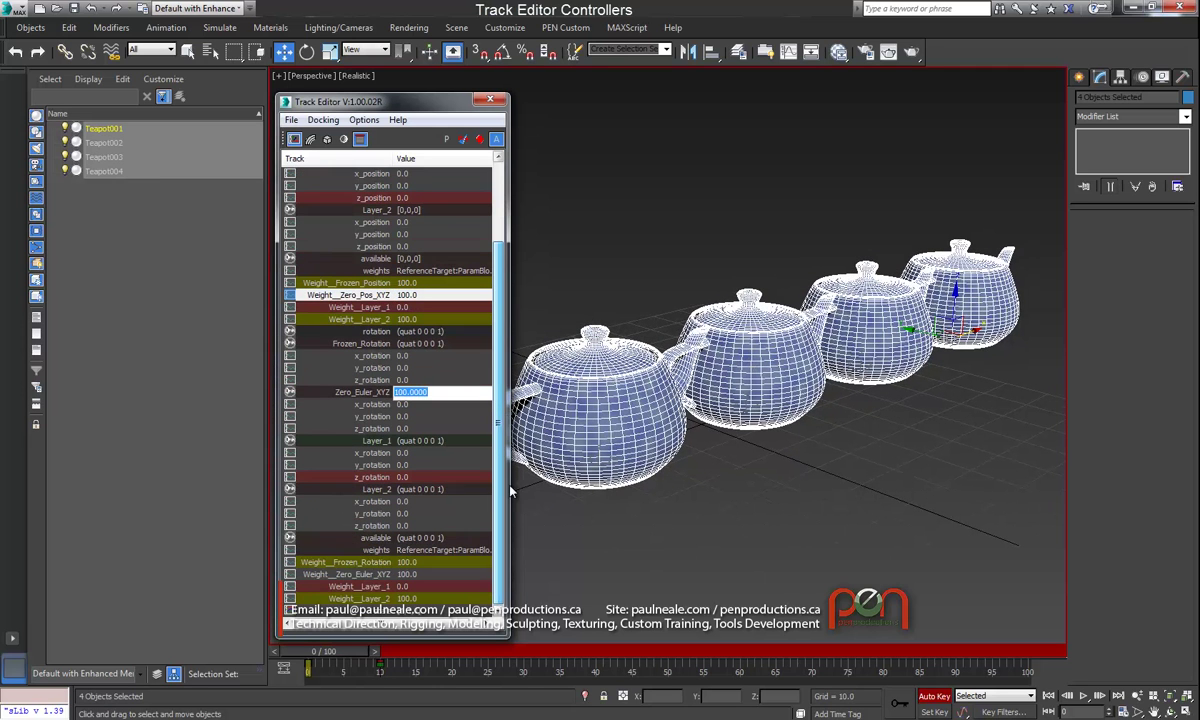
pyautogui.click(362, 574)
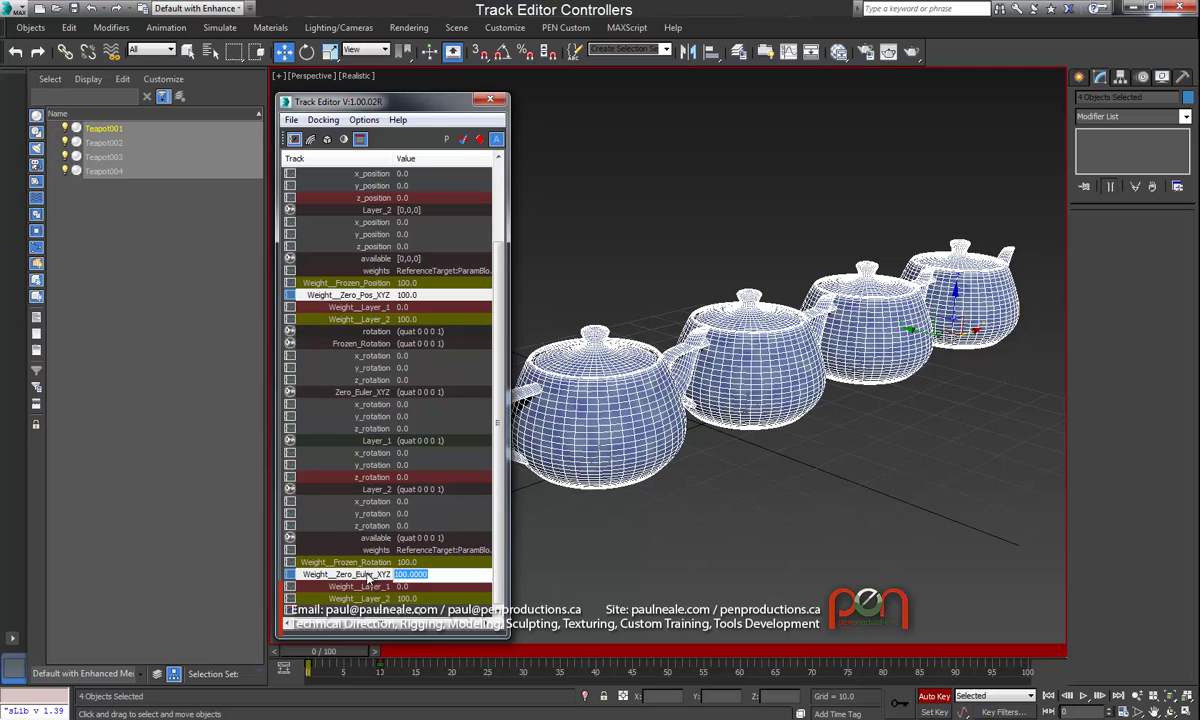
pyautogui.rightClick(369, 577)
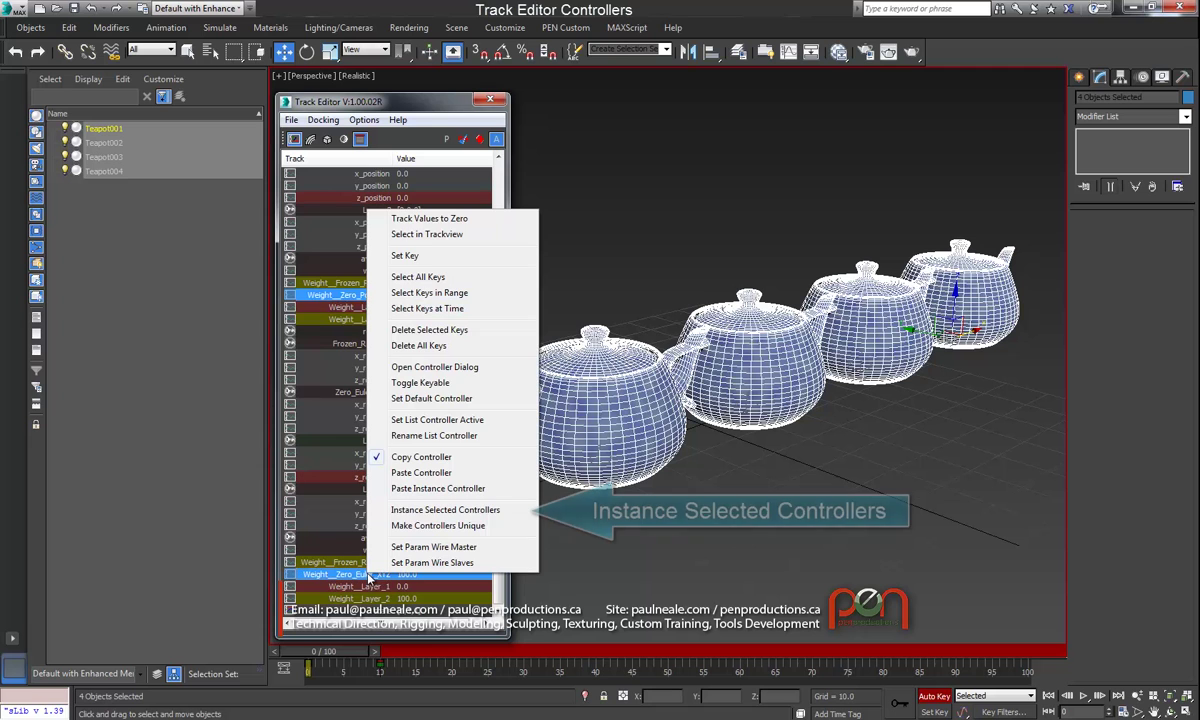
pyautogui.click(446, 512)
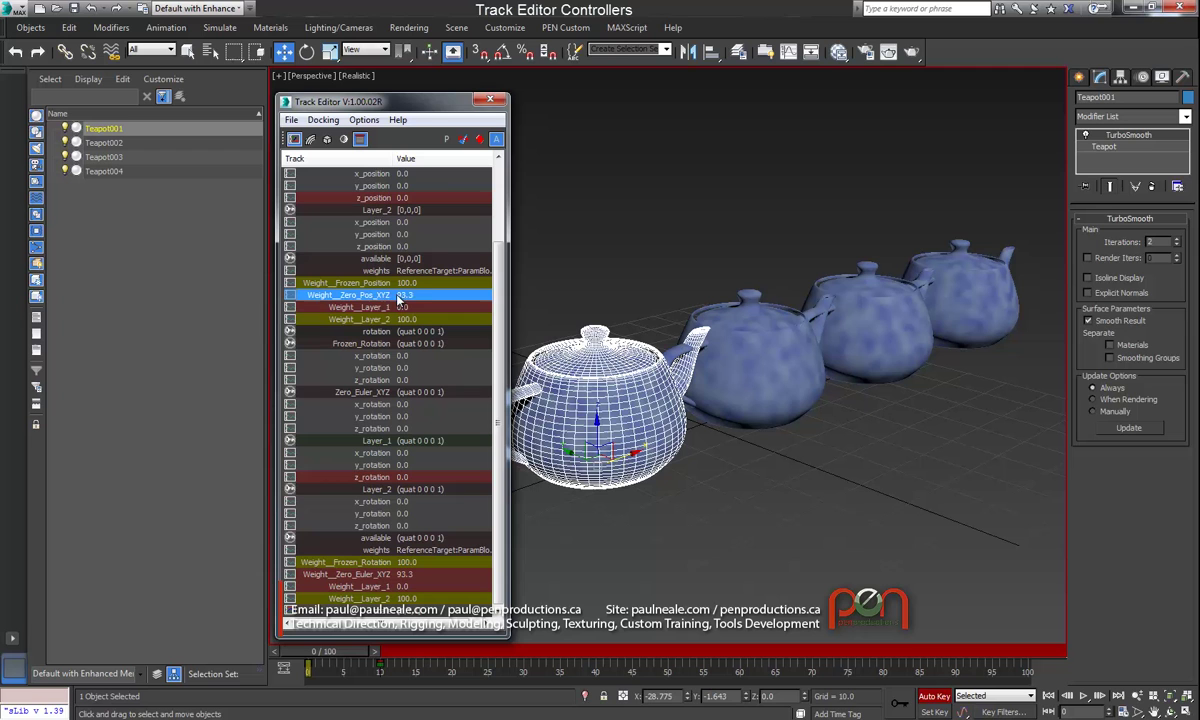
# Test the instanced Zero_Pos_XYZ weight on the first two teapots, and set it to 0 with all four teapots selected
pyautogui.moveTo(363, 295); pyautogui.dragTo(354, 295)
pyautogui.click(753, 350)
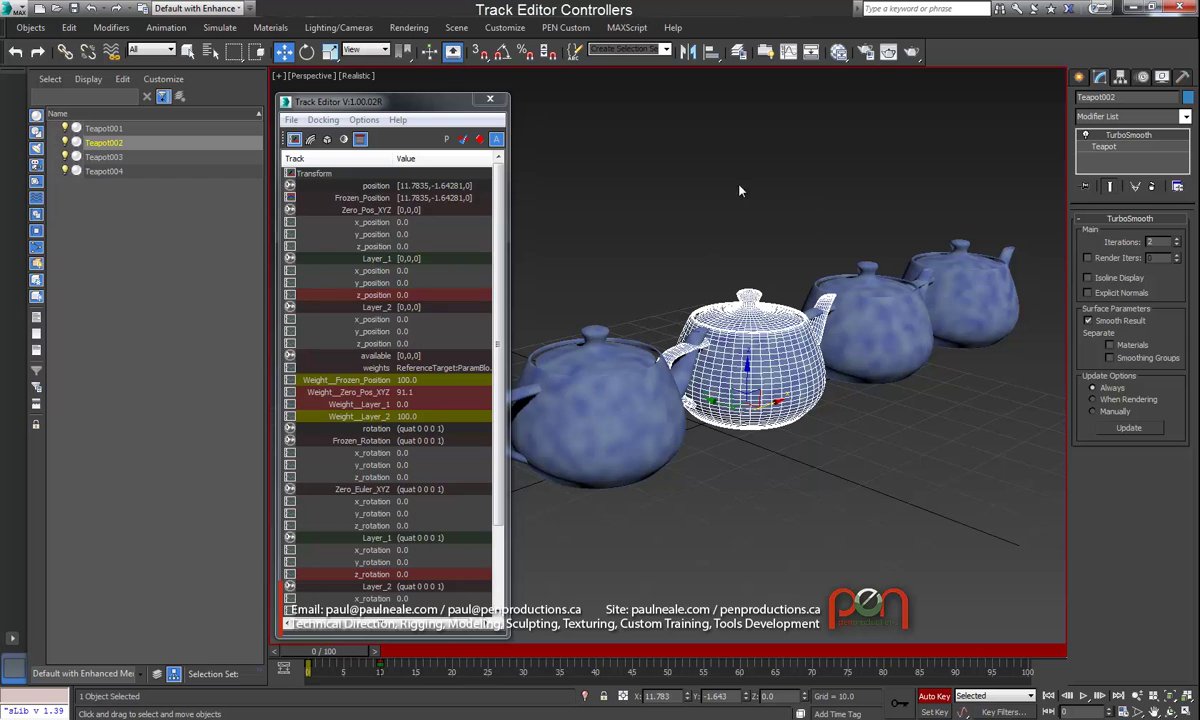
pyautogui.moveTo(993, 425); pyautogui.dragTo(997, 445)
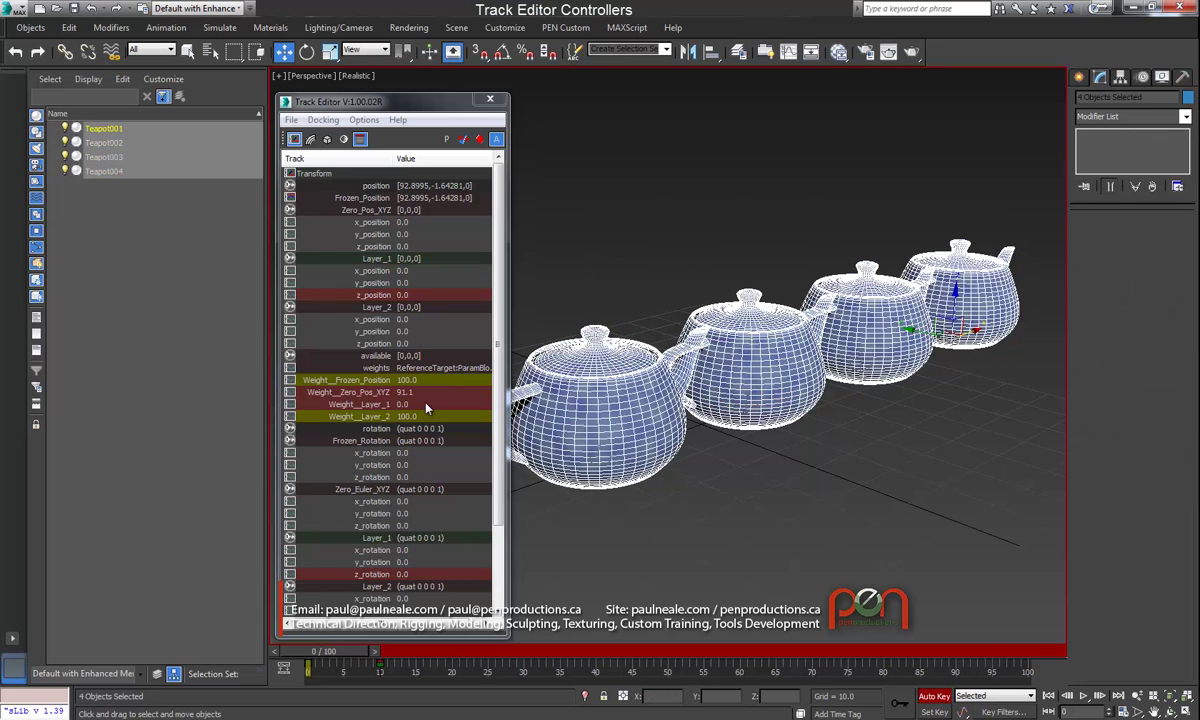
pyautogui.moveTo(499, 388); pyautogui.dragTo(505, 467)
pyautogui.click(428, 295)
pyautogui.write('0')
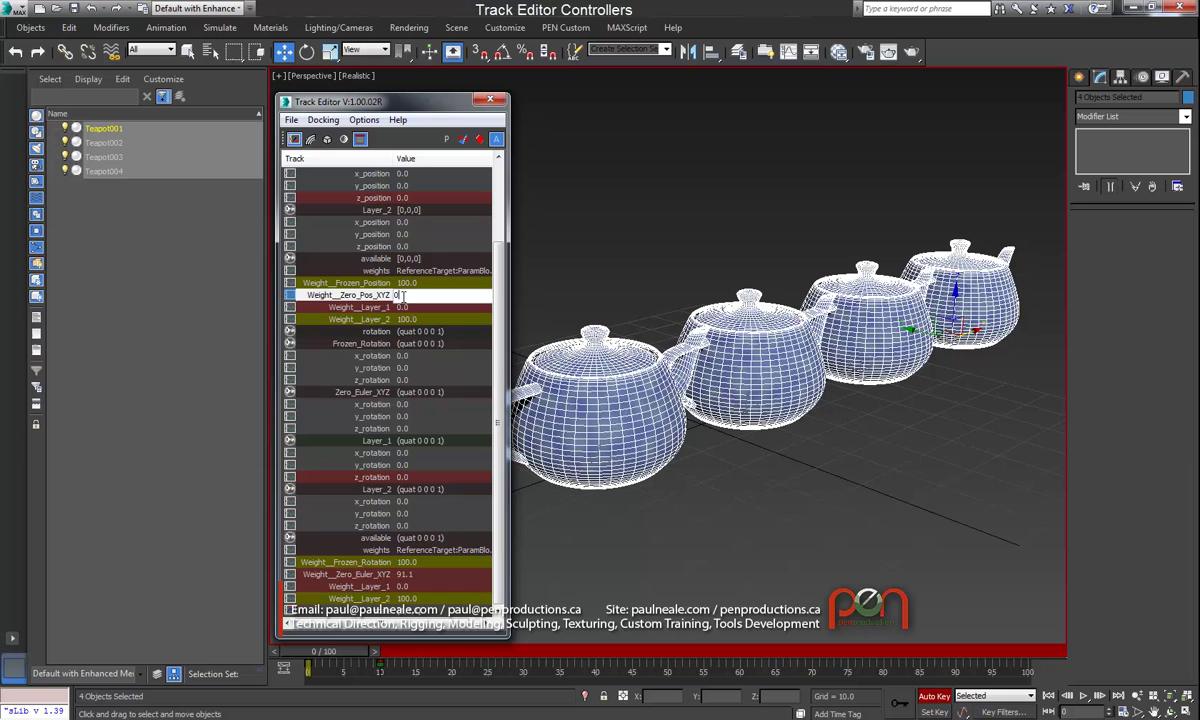
pyautogui.press('Return')
pyautogui.press('Return')
# Make the Zero_Pos_XYZ and Zero_Euler_XYZ weight controllers of all four teapots unique
pyautogui.click(575, 335)
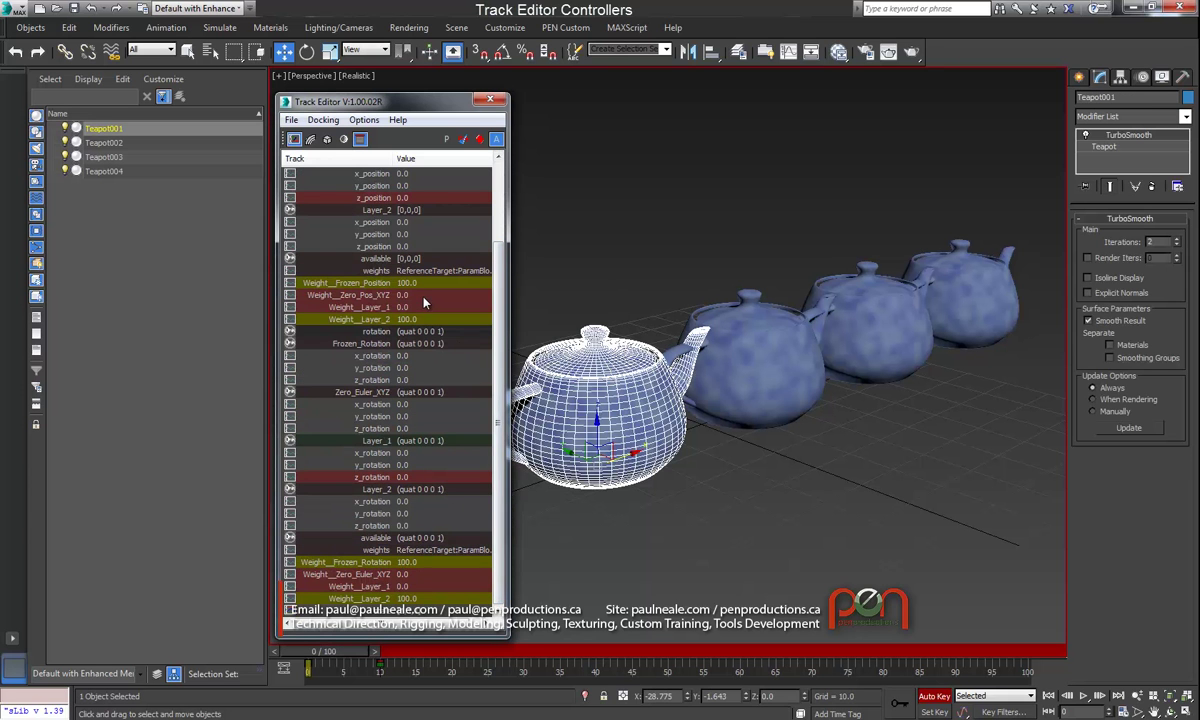
pyautogui.rightClick(426, 297)
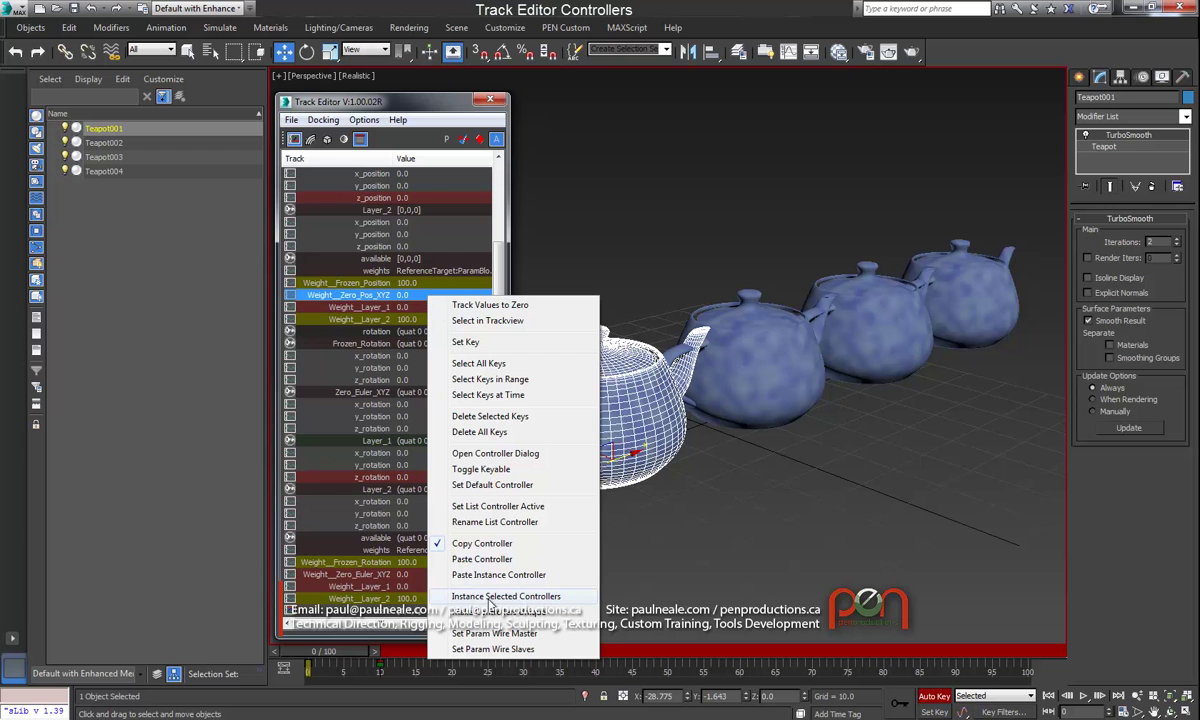
pyautogui.click(624, 256)
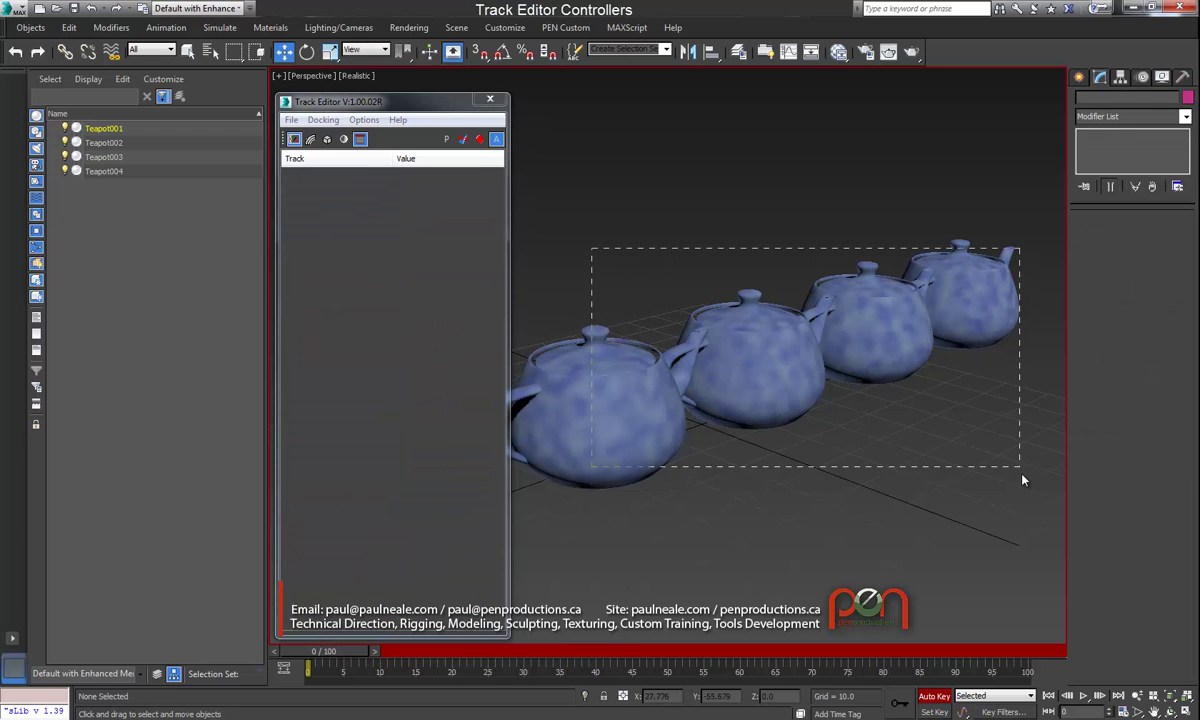
pyautogui.moveTo(1022, 480); pyautogui.dragTo(1022, 480)
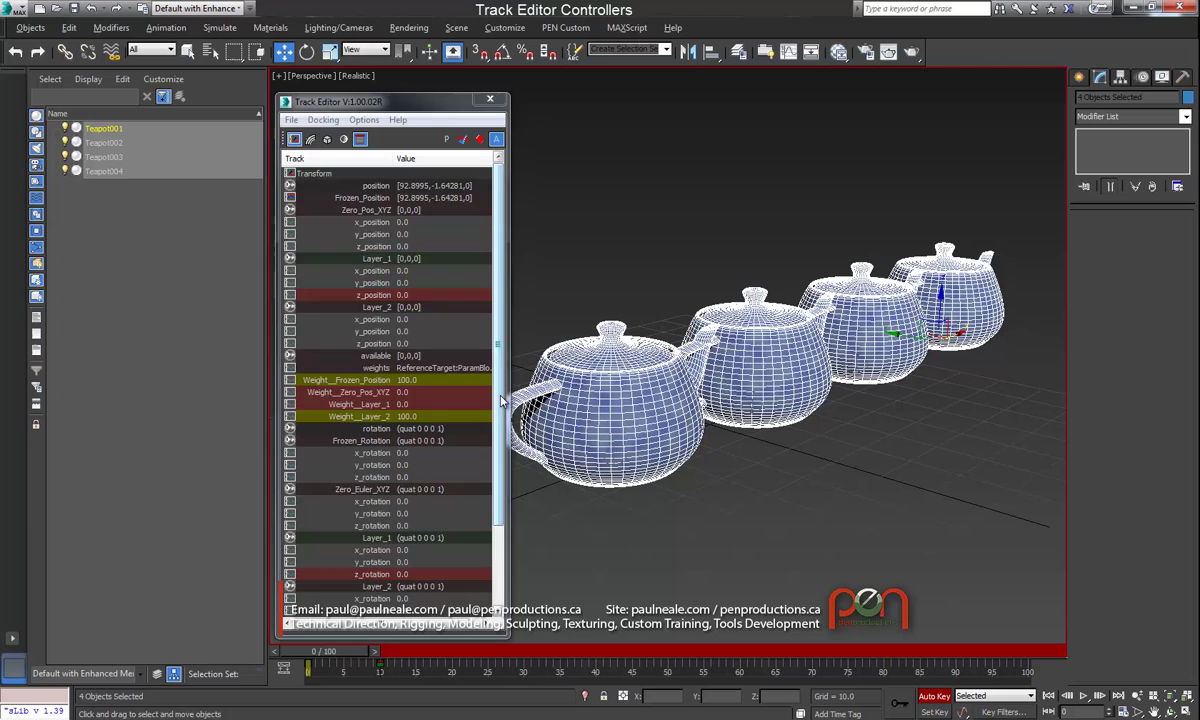
pyautogui.scroll(-3, 470, 380)
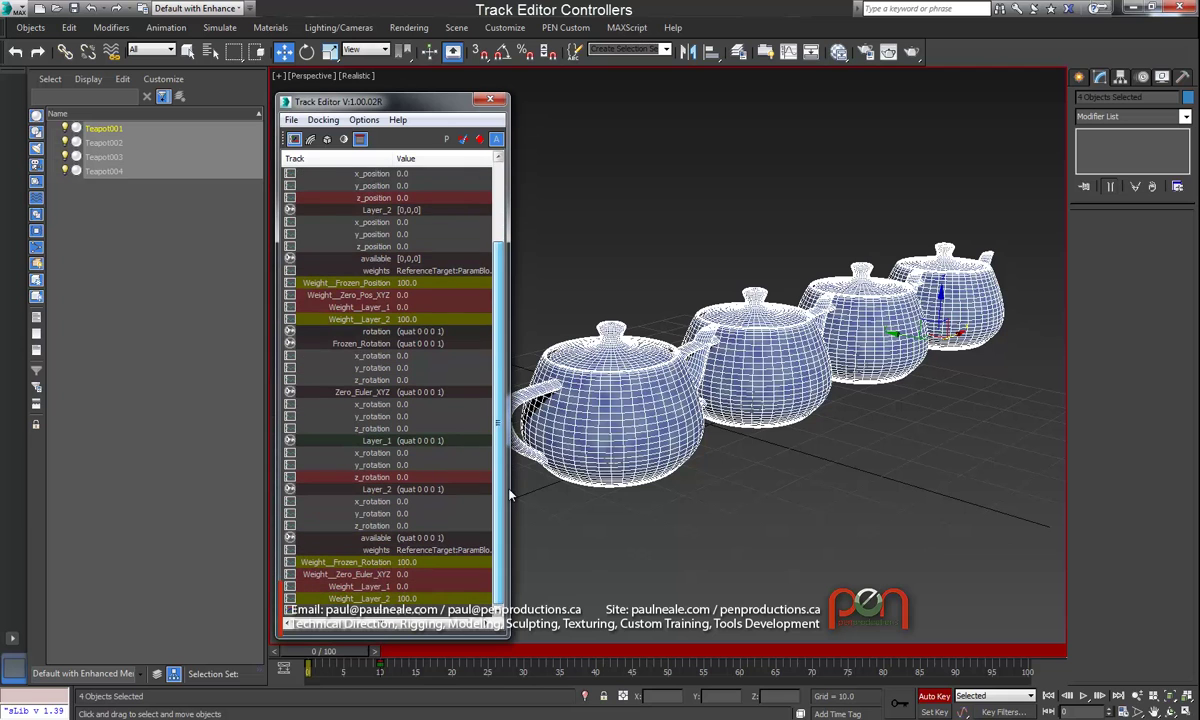
pyautogui.click(418, 299)
pyautogui.keyDown('ctrl'); pyautogui.click(377, 576); pyautogui.keyUp('ctrl')
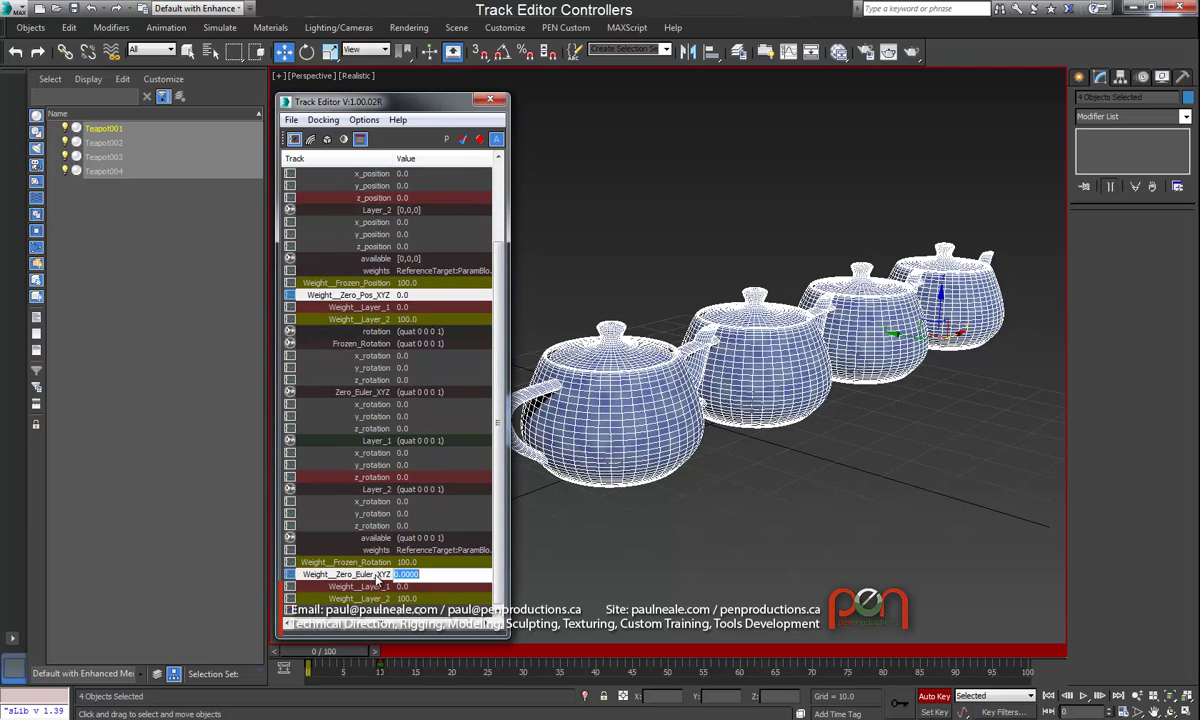
pyautogui.rightClick(377, 577)
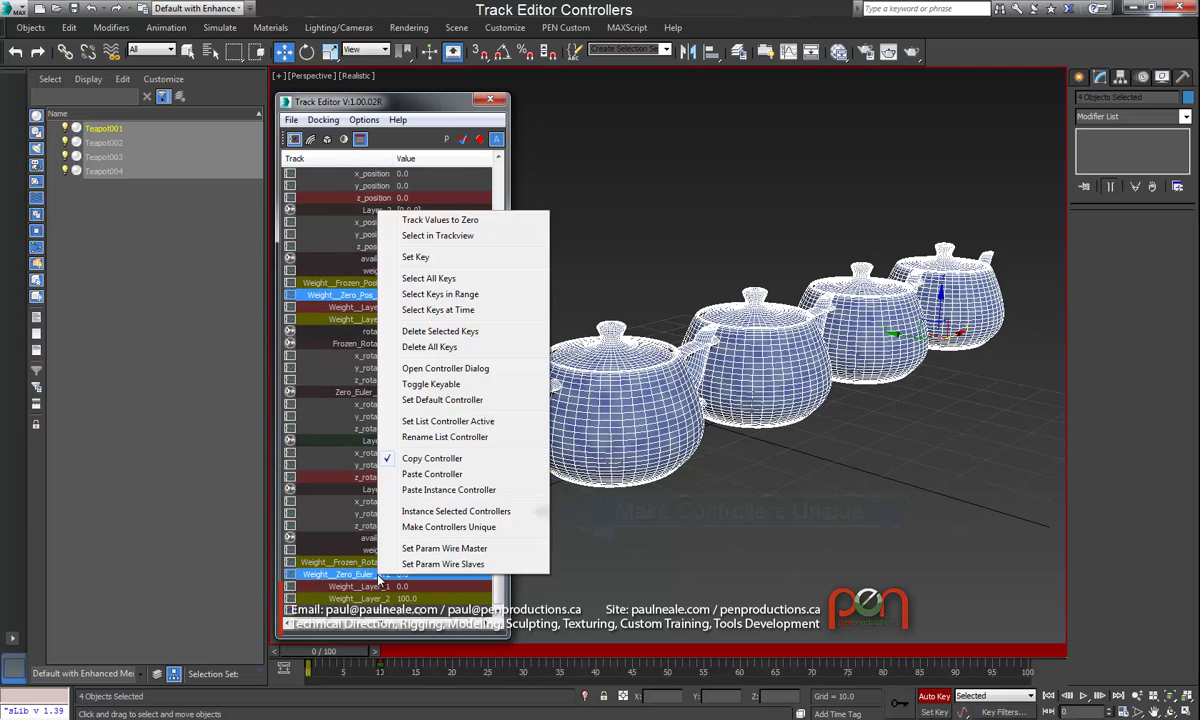
pyautogui.click(433, 529)
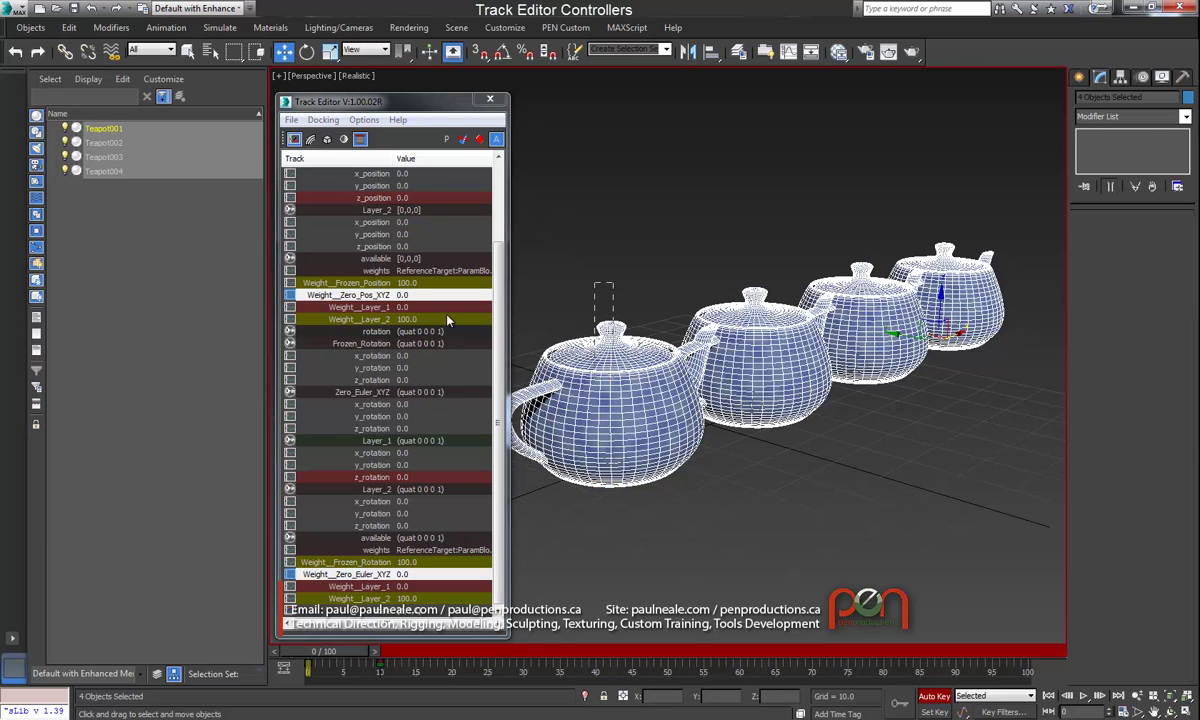
# Set the first teapot's Zero_Pos_XYZ weight to 100
pyautogui.click(366, 394)
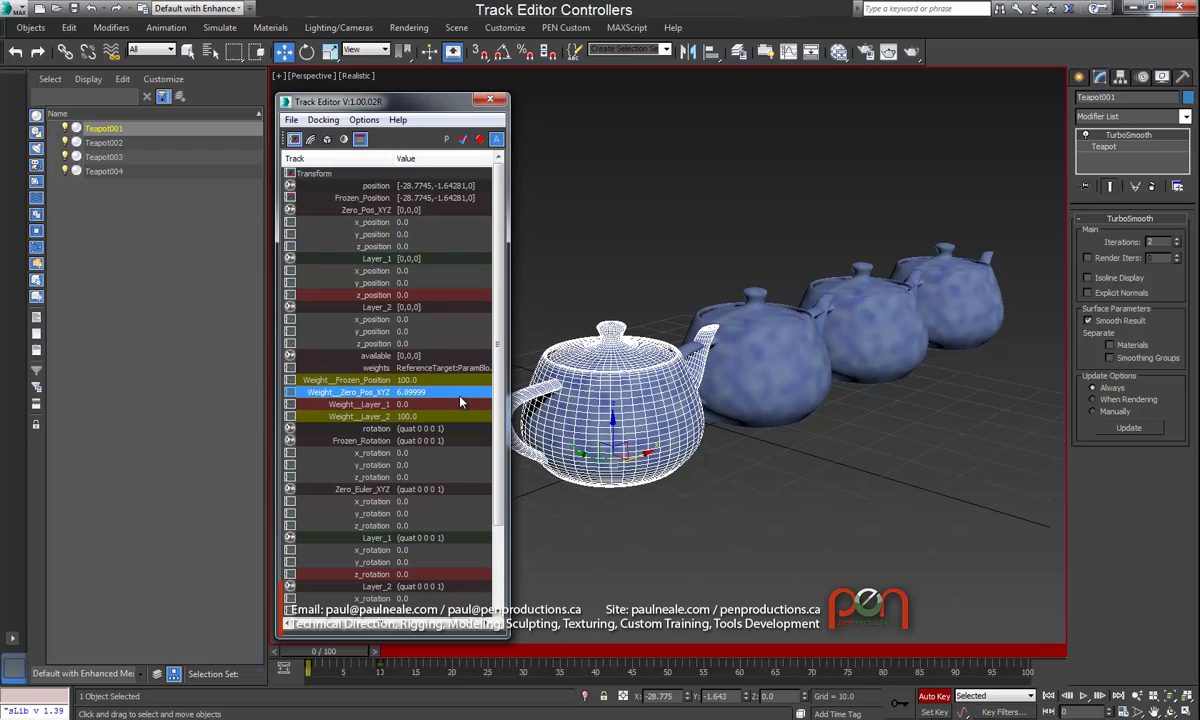
pyautogui.click(427, 392)
pyautogui.write('100')
pyautogui.press('Return')
# Compare the position and rotation weights of the first and second teapots
pyautogui.scroll(-3, 471, 406)
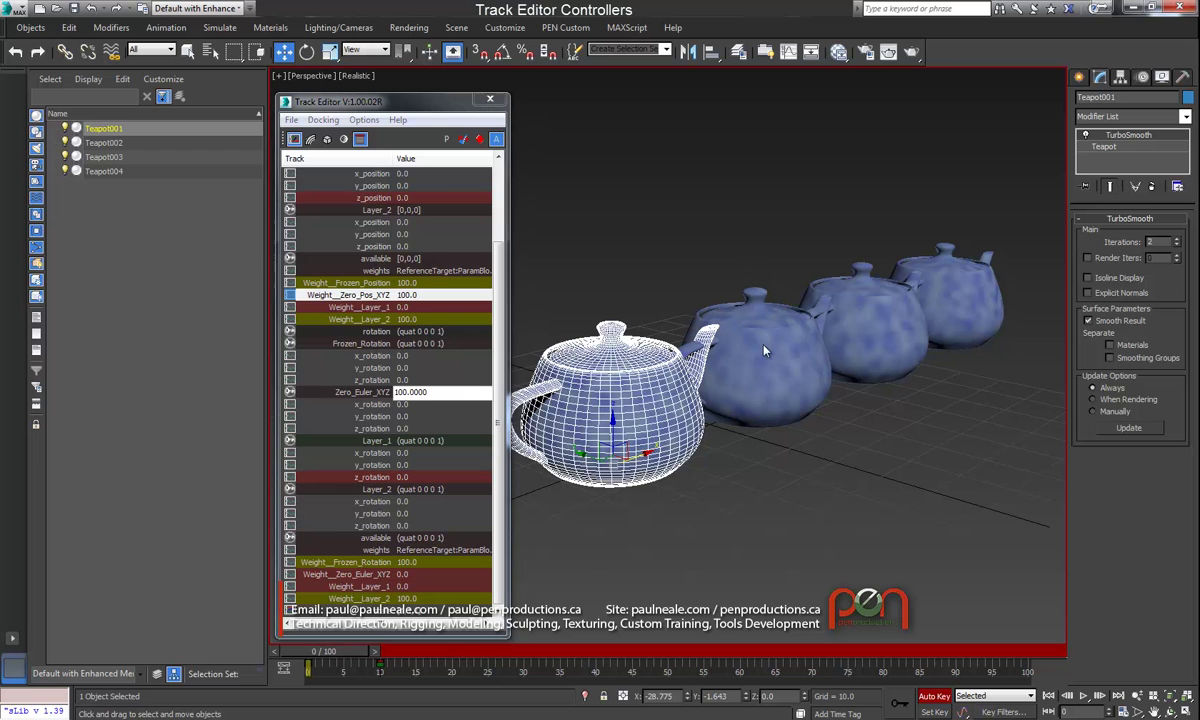
pyautogui.click(715, 322)
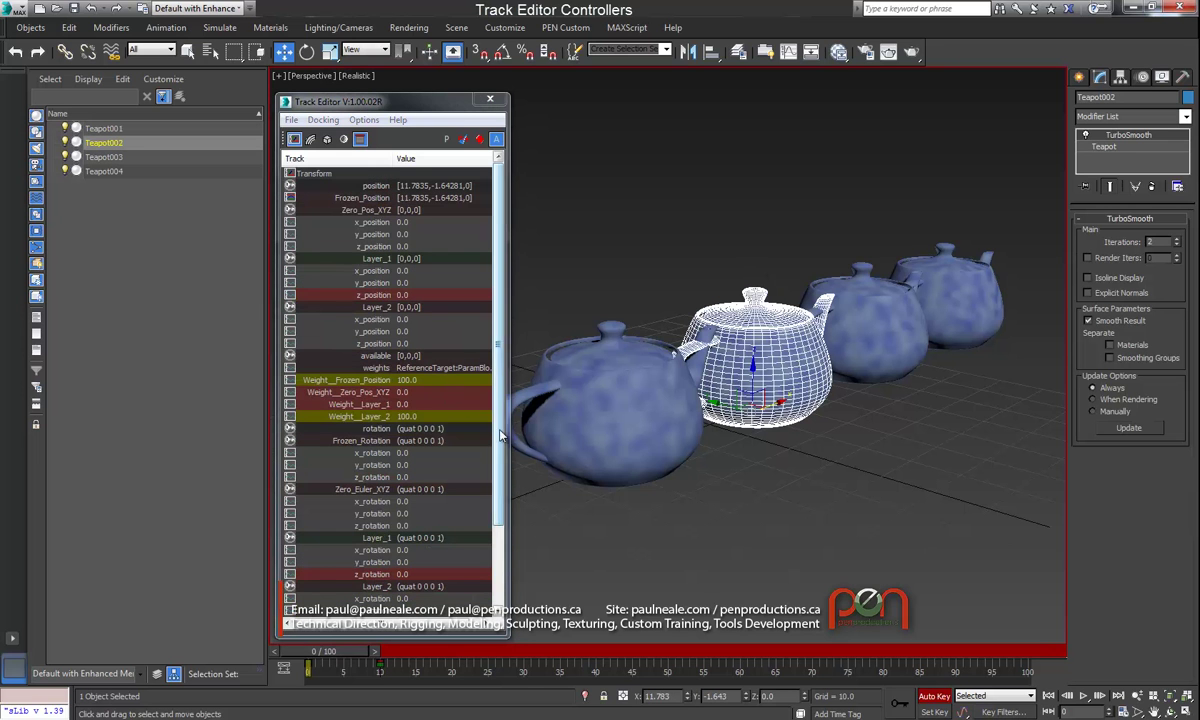
pyautogui.scroll(-3, 470, 420)
# Turn off Auto Key and delete all keys from the position and rotation Zero and Layer_1 weight tracks of all four teapots
pyautogui.hotkey('ctrl', 'a')
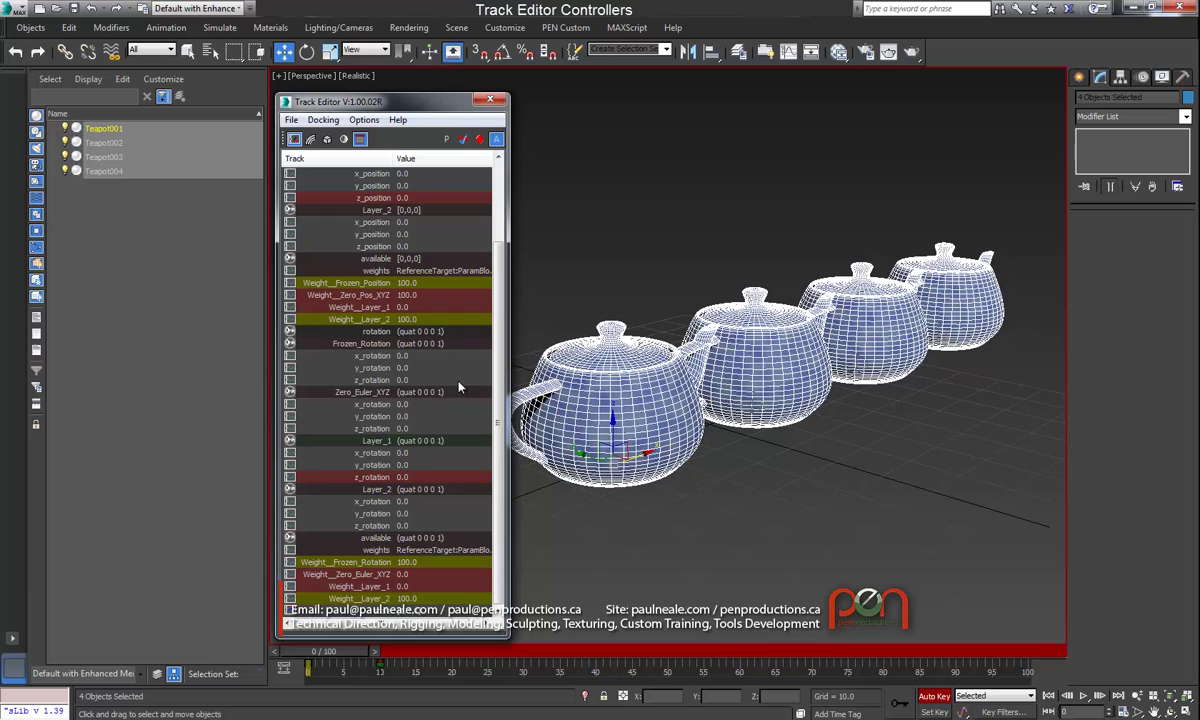
pyautogui.click(362, 295)
pyautogui.press('Tab')
pyautogui.click(372, 575)
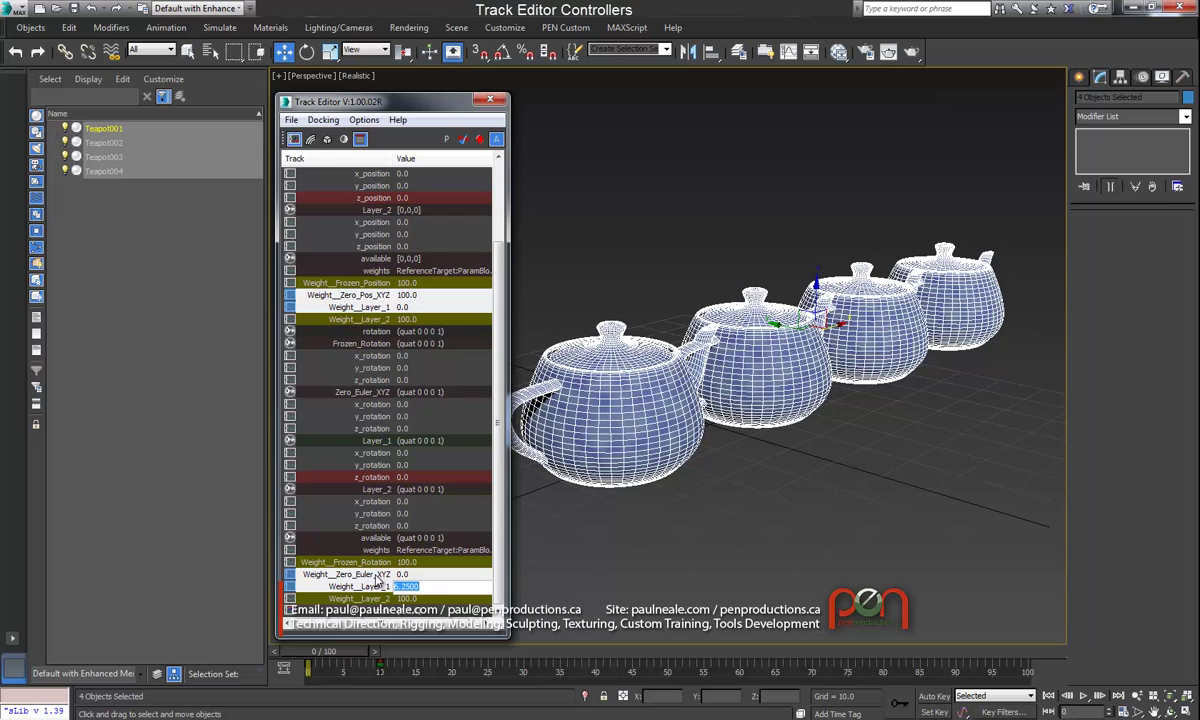
pyautogui.rightClick(378, 576)
pyautogui.click(422, 348)
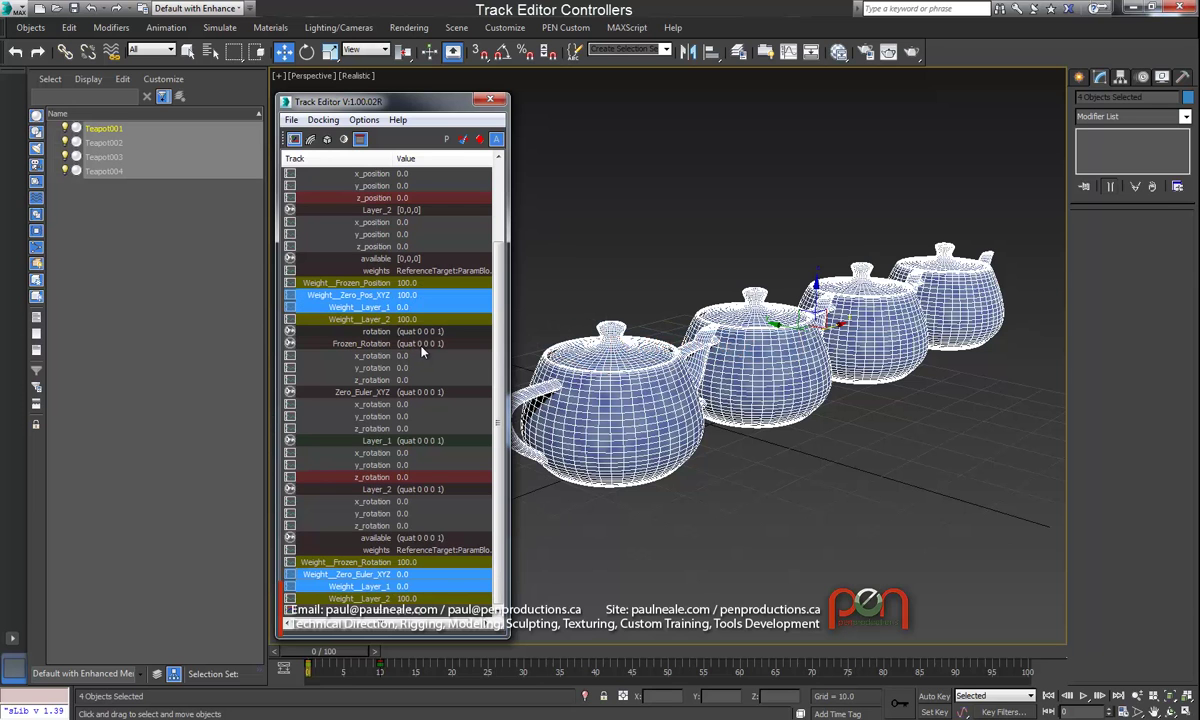
# Open the controller dialog for the first teapot's position list and place it beside the Track Editor
pyautogui.click(626, 432)
pyautogui.keyDown('alt'); pyautogui.moveTo(730, 283); pyautogui.dragTo(634, 335, button='middle'); pyautogui.keyUp('alt')
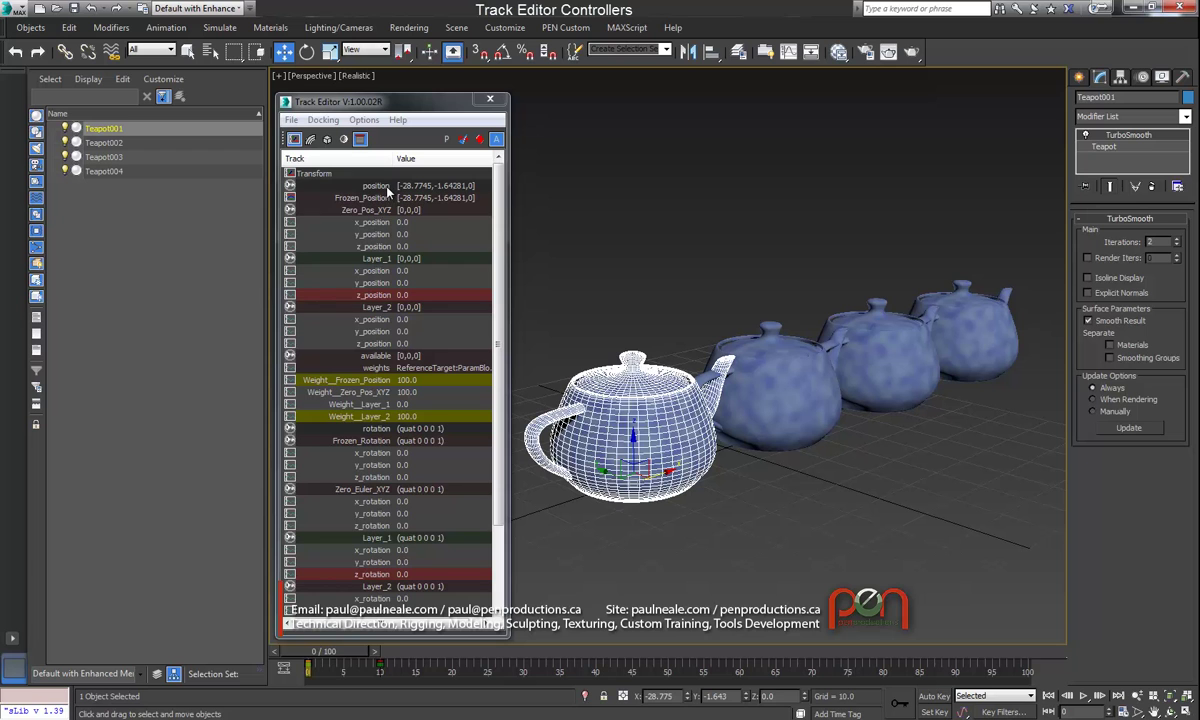
pyautogui.rightClick(387, 189)
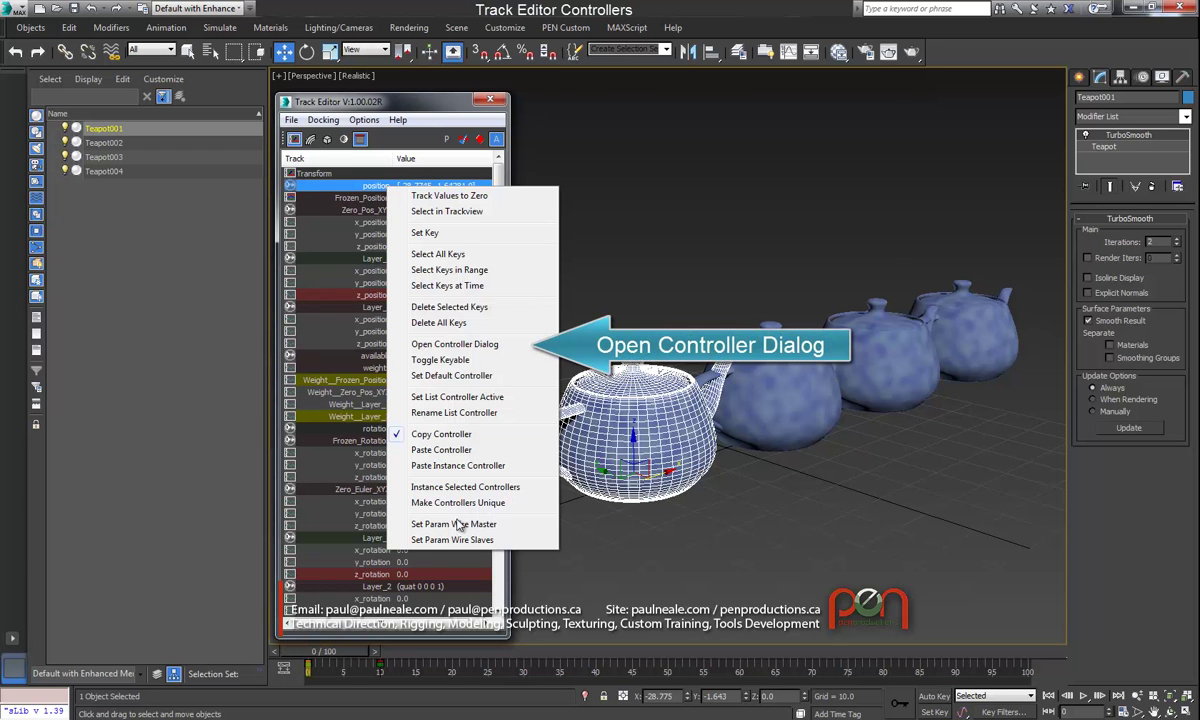
pyautogui.click(447, 346)
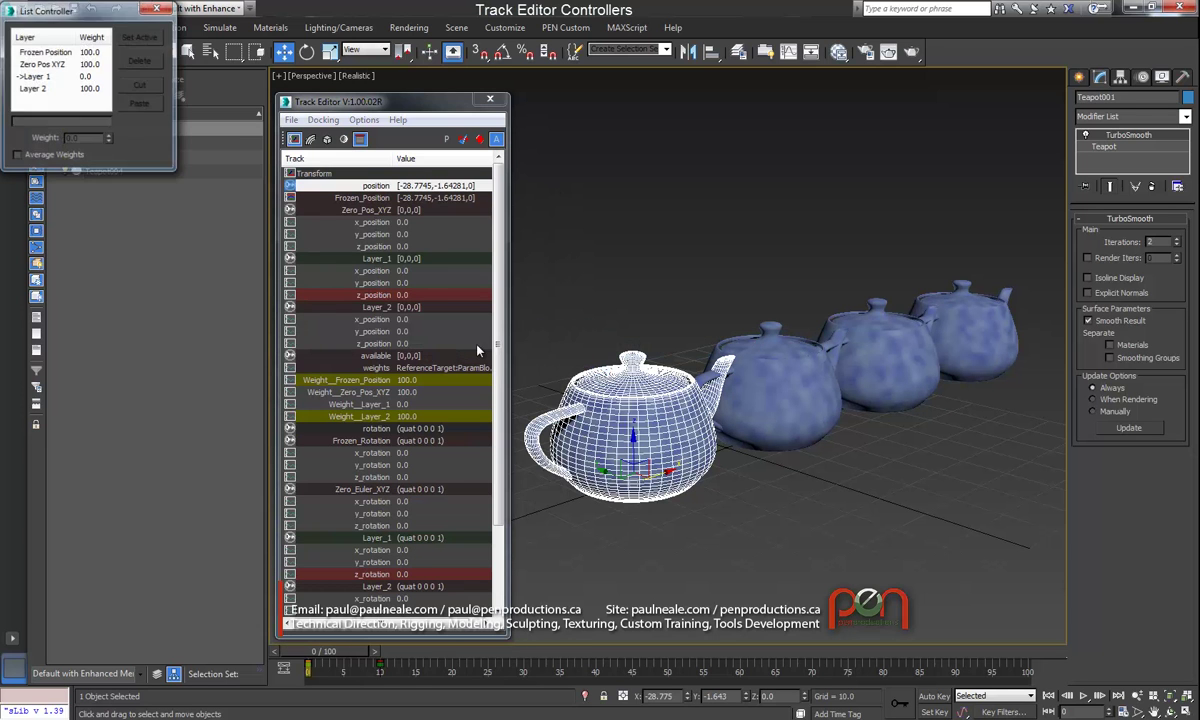
pyautogui.moveTo(90, 18); pyautogui.dragTo(250, 68)
pyautogui.moveTo(507, 100); pyautogui.dragTo(700, 113)
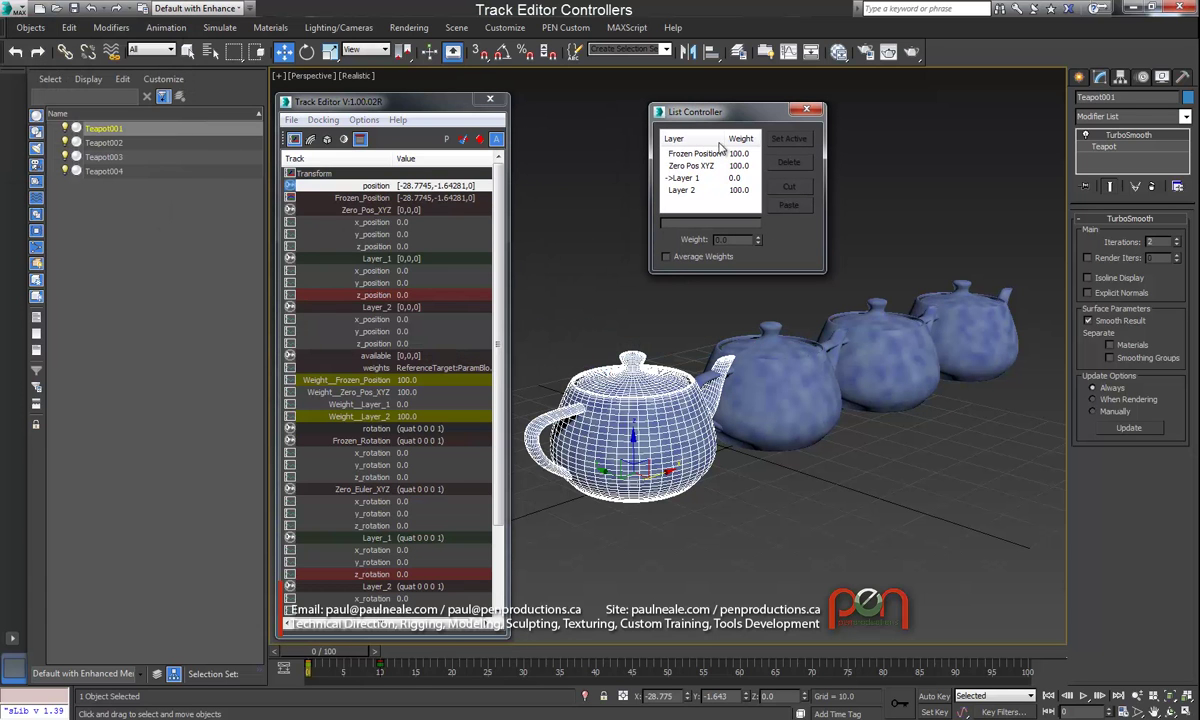